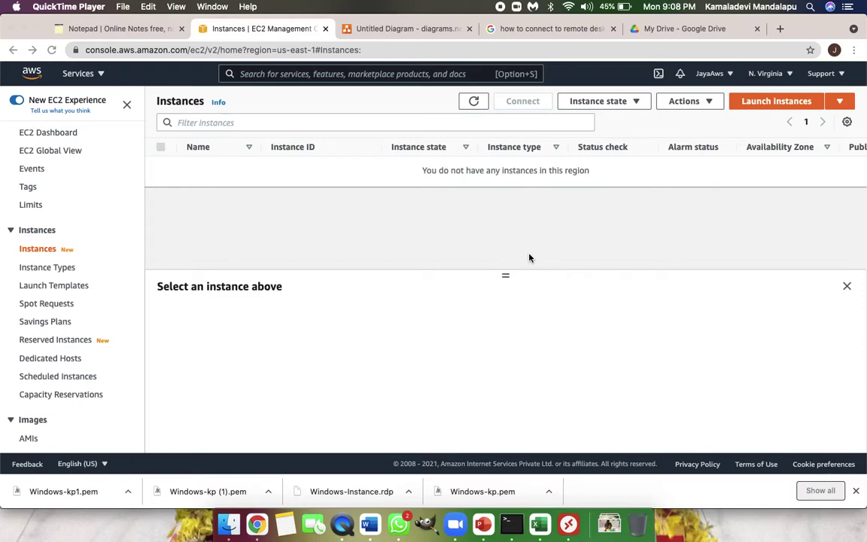
left_click(790, 78)
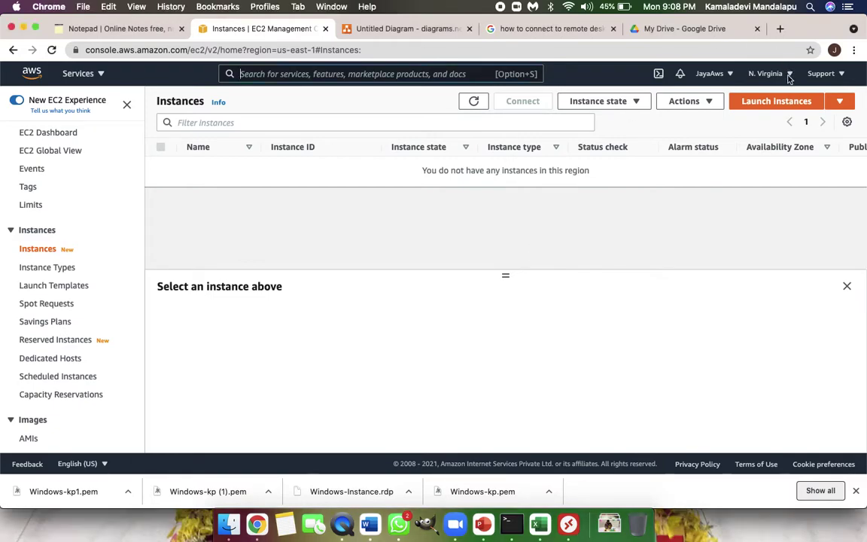
left_click(788, 75)
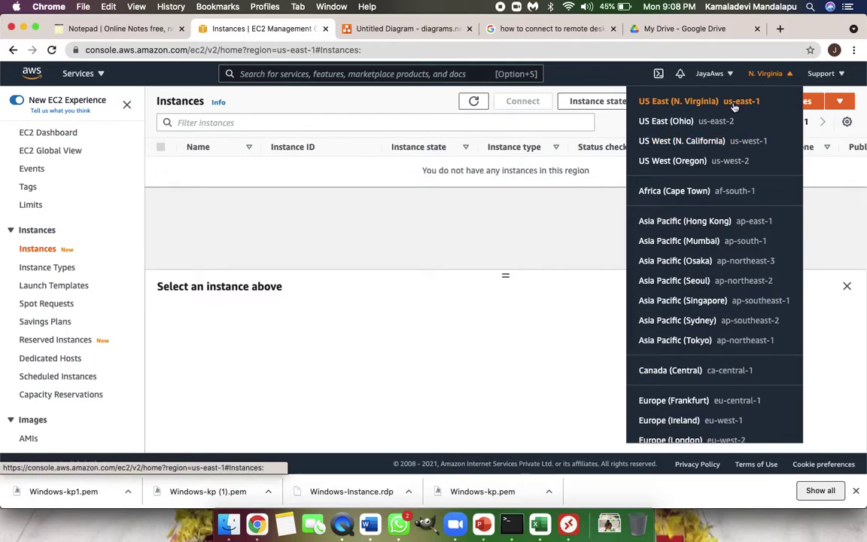
left_click(430, 373)
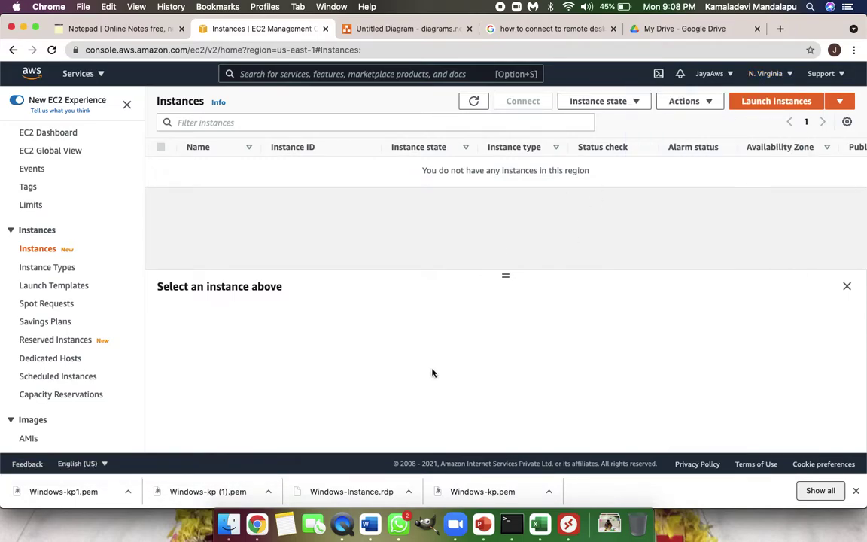
Start launching a new instance from the EC2 Dashboard.
left_click(64, 134)
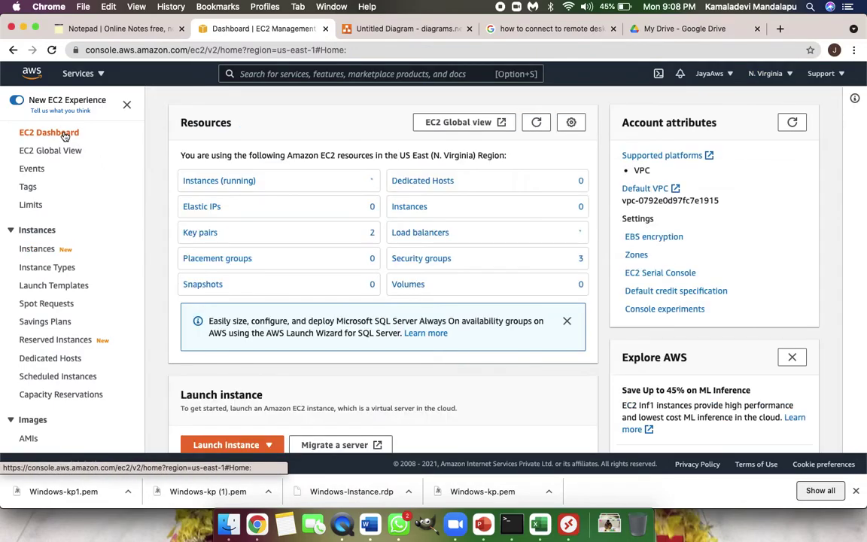
scroll(334, 303, "down", 2)
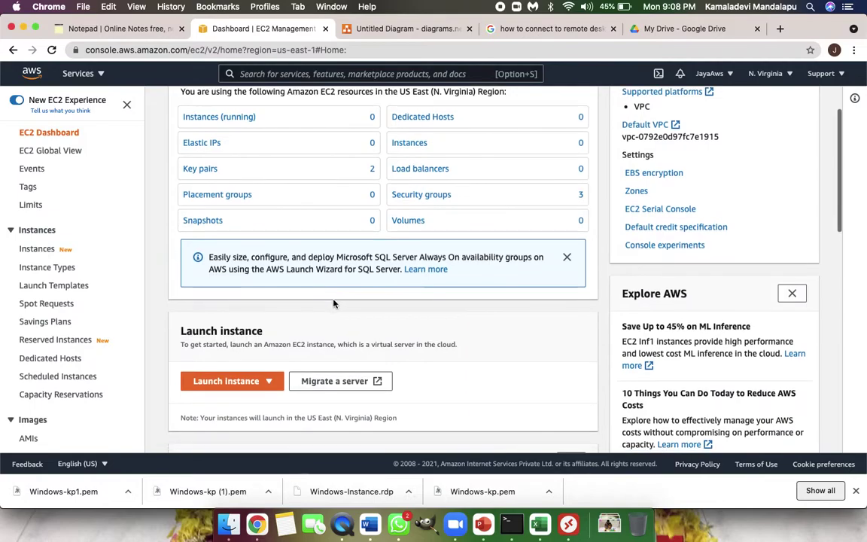
left_click(256, 381)
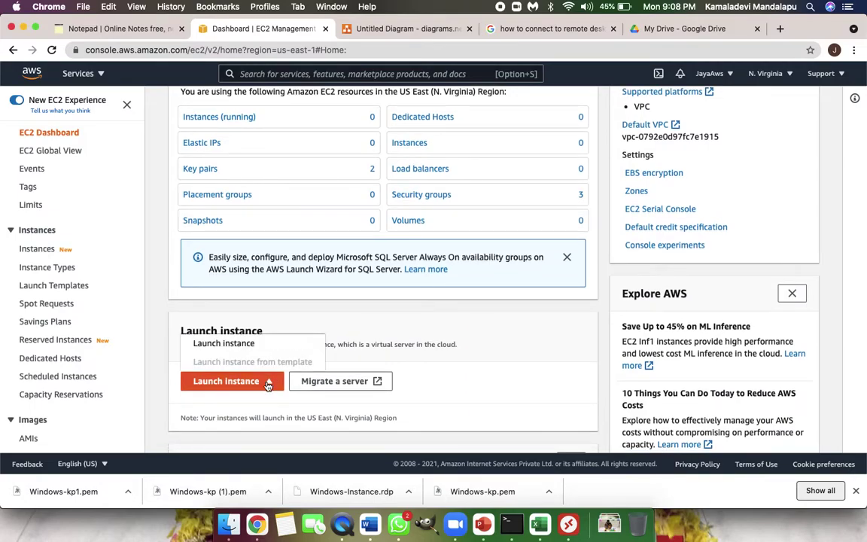
left_click(234, 350)
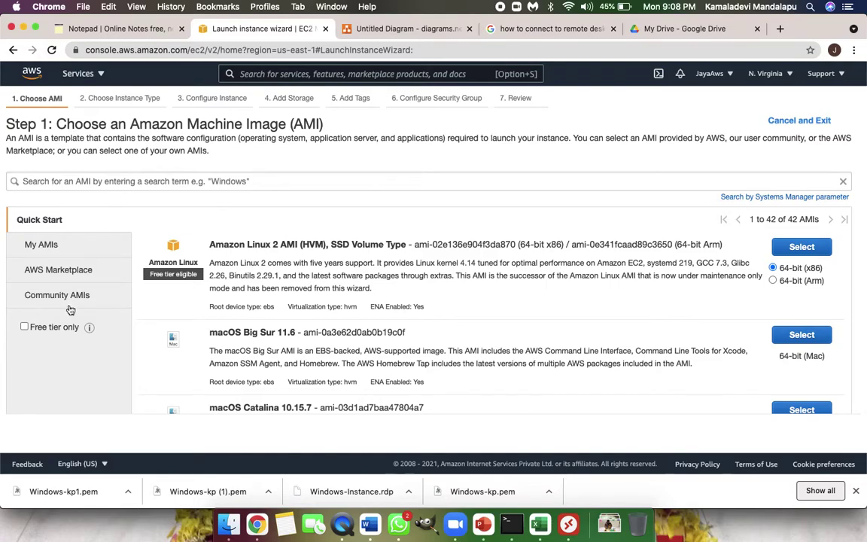
Filter the machine images to free tier only and select Microsoft Windows Server 2019 Base.
left_click(24, 328)
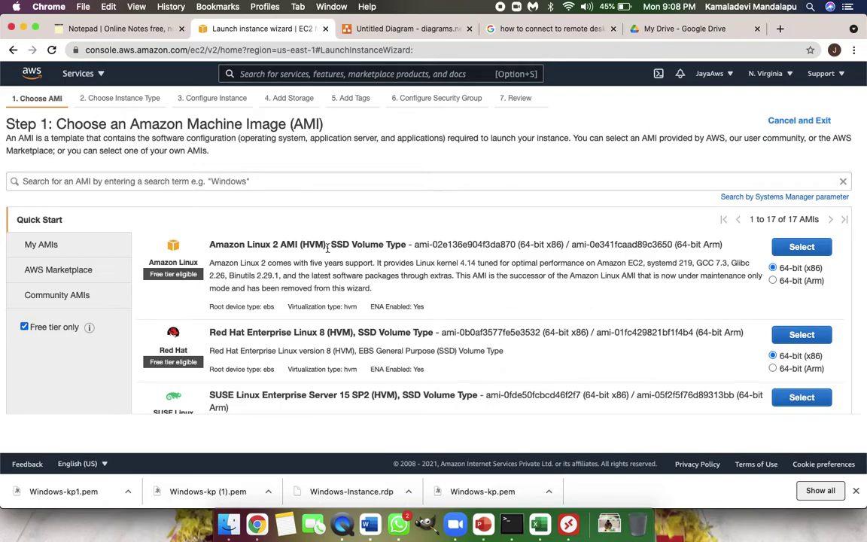
scroll(523, 226, "down", 5)
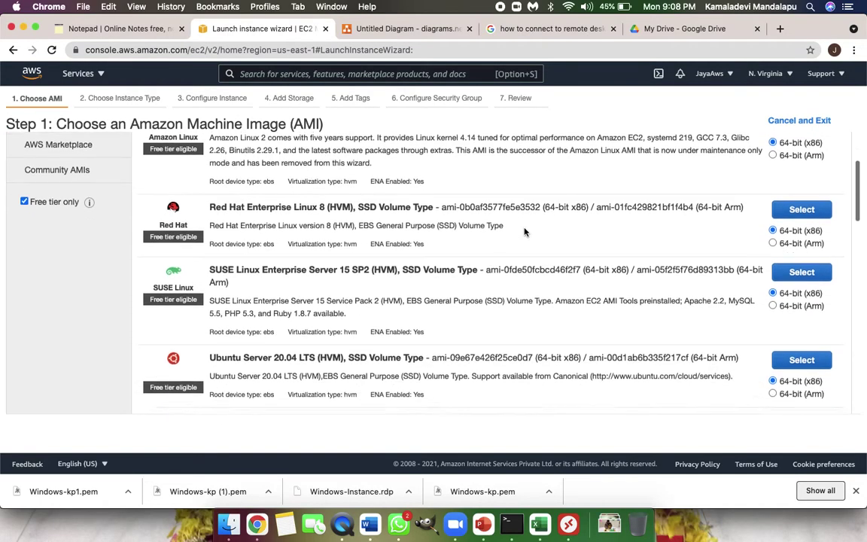
scroll(525, 231, "down", 5)
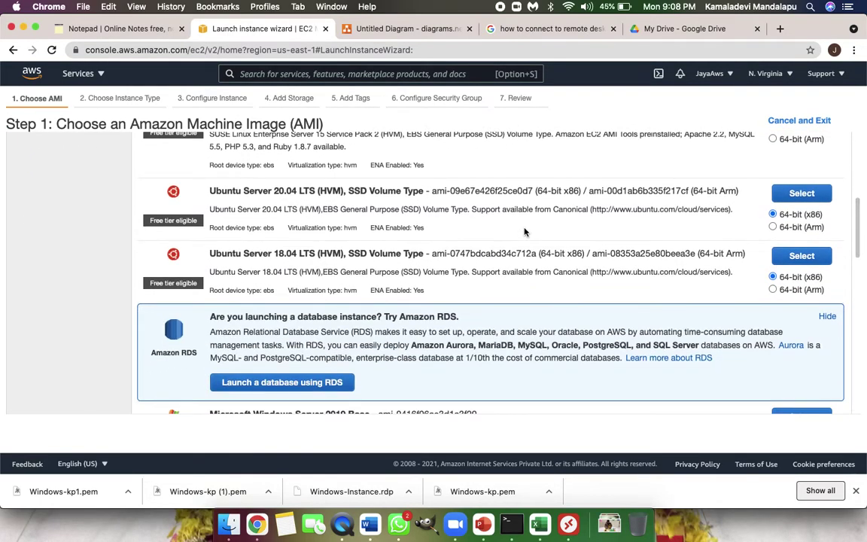
scroll(525, 232, "down", 2)
scroll(525, 232, "down", 2)
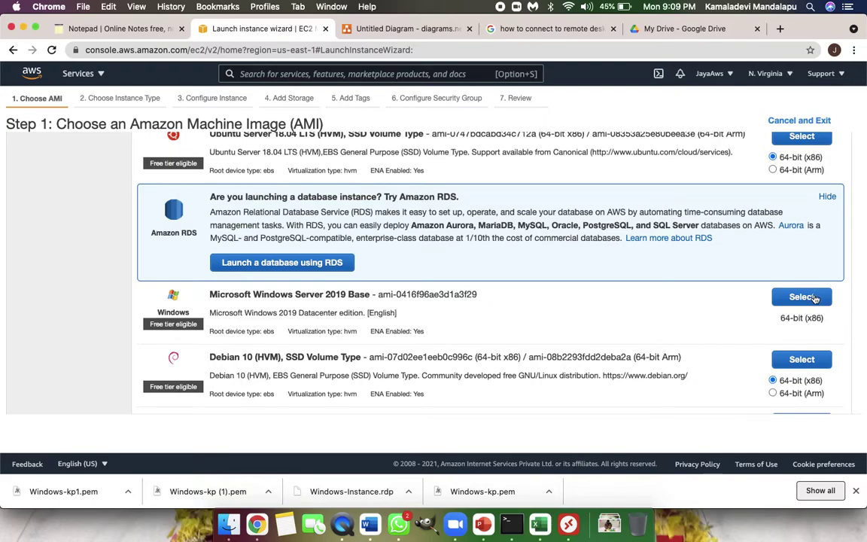
left_click(802, 297)
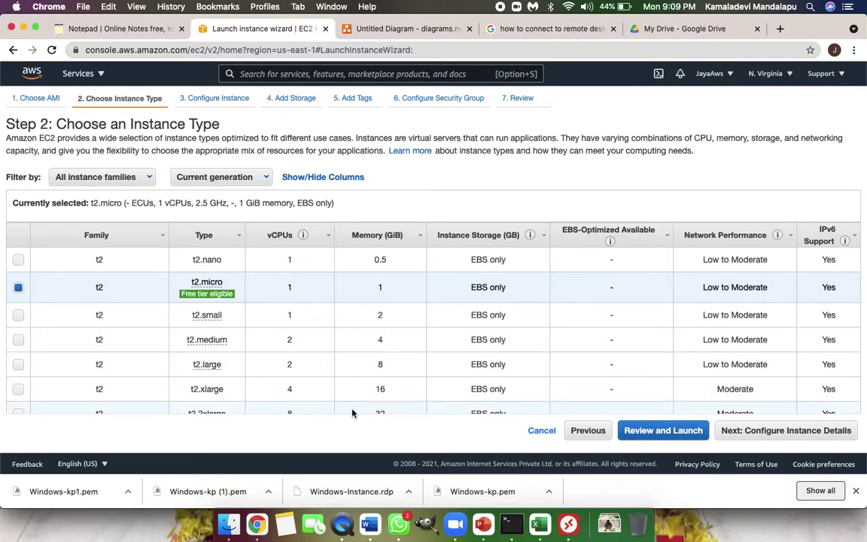
Accept the t2.micro instance type, set the subnet to the default in us-east-1d, and continue to the storage settings.
left_click(734, 431)
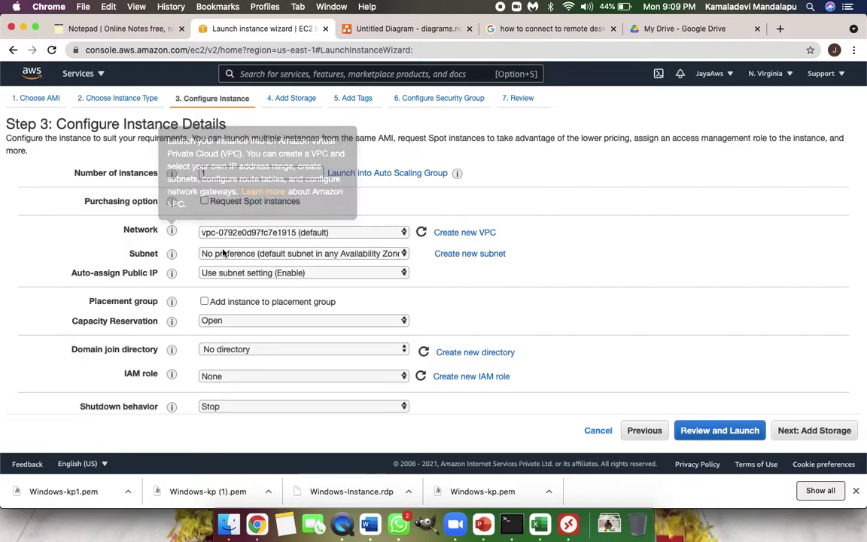
left_click(254, 258)
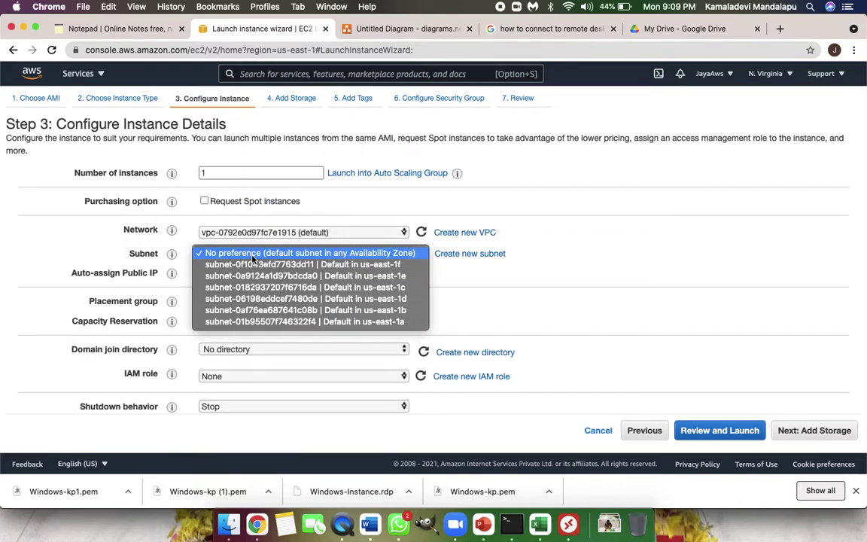
left_click(254, 300)
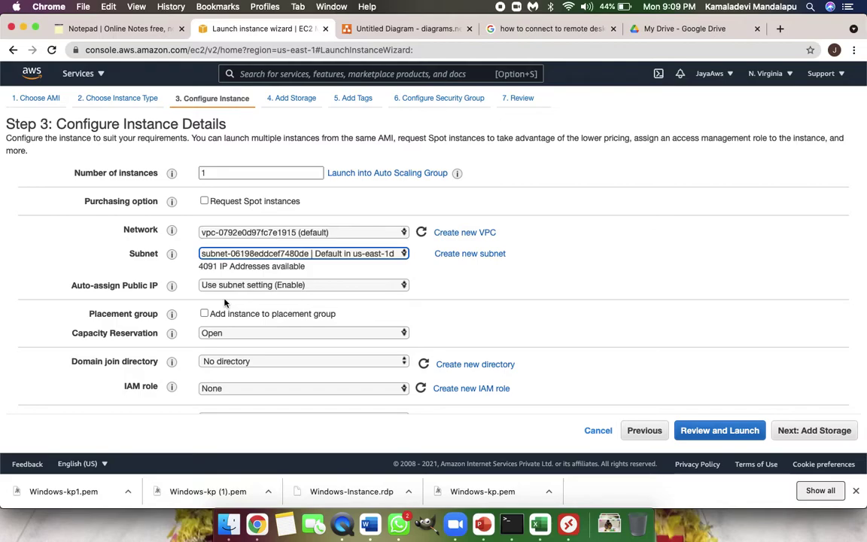
scroll(411, 322, "down", 5)
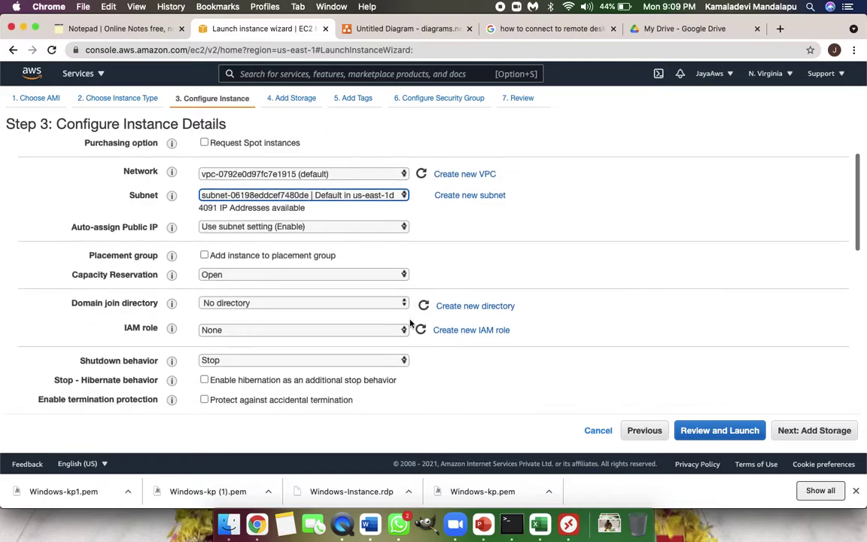
scroll(410, 324, "down", 15)
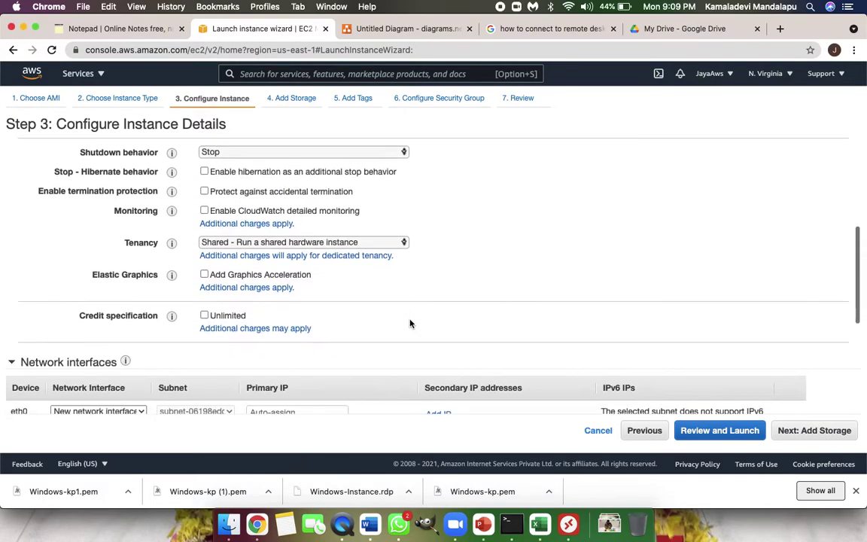
scroll(411, 323, "down", 1)
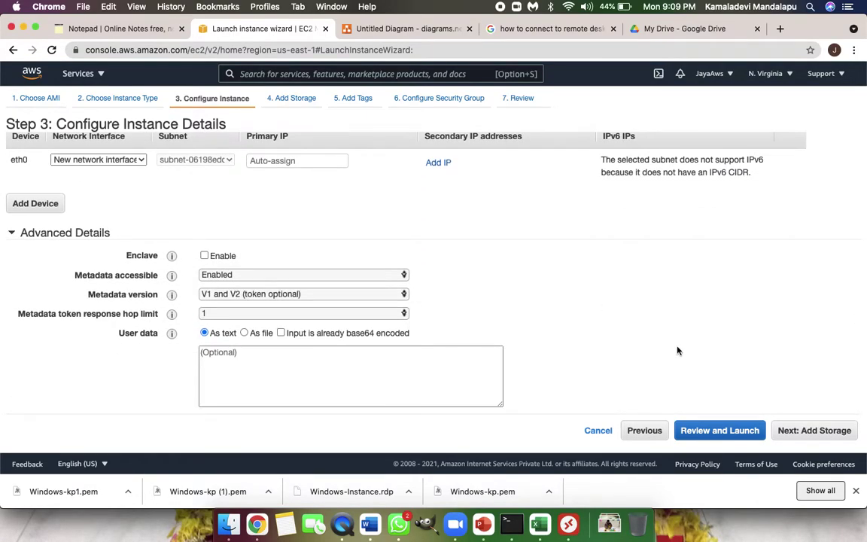
left_click(826, 431)
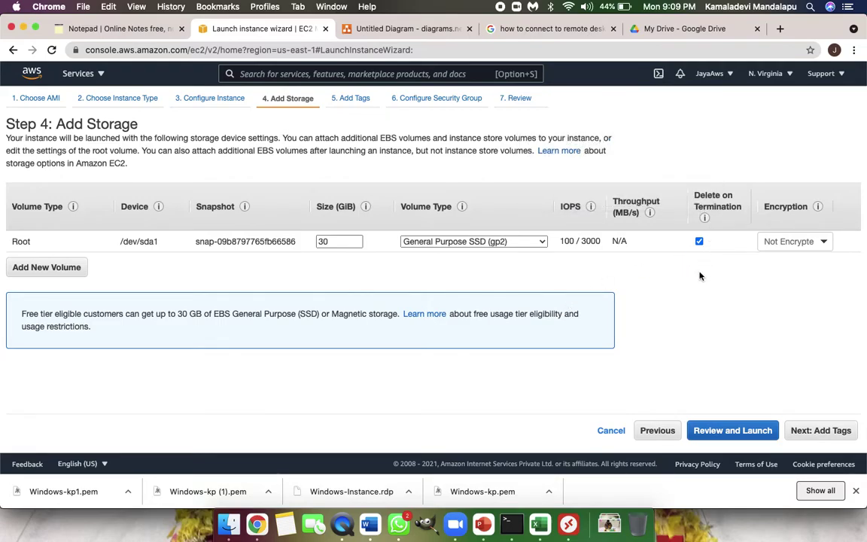
Accept the default storage and add a tag with key Name and value Windows-InstanceV, continuing to the security group configuration.
left_click(798, 436)
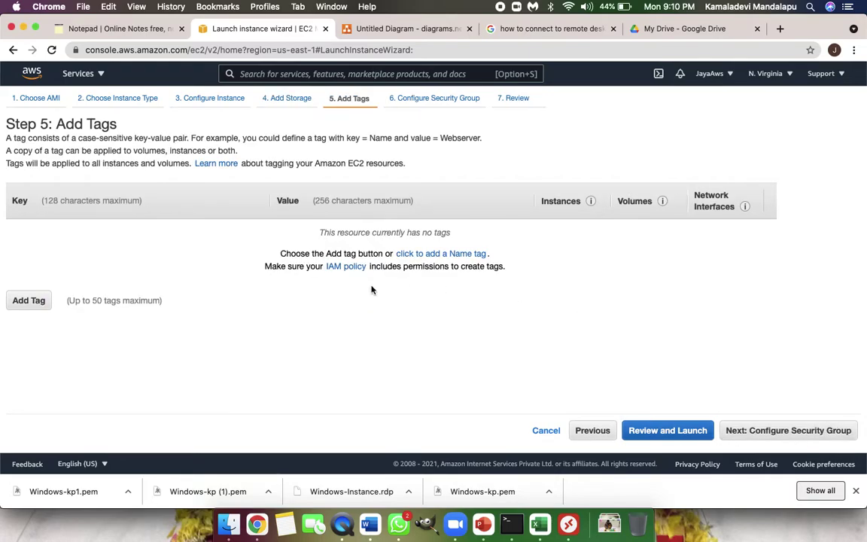
left_click(43, 303)
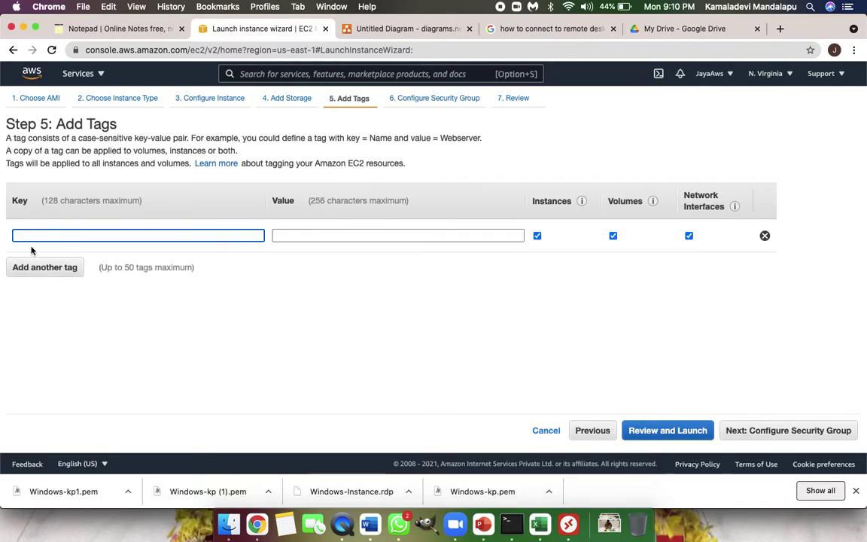
type("Name")
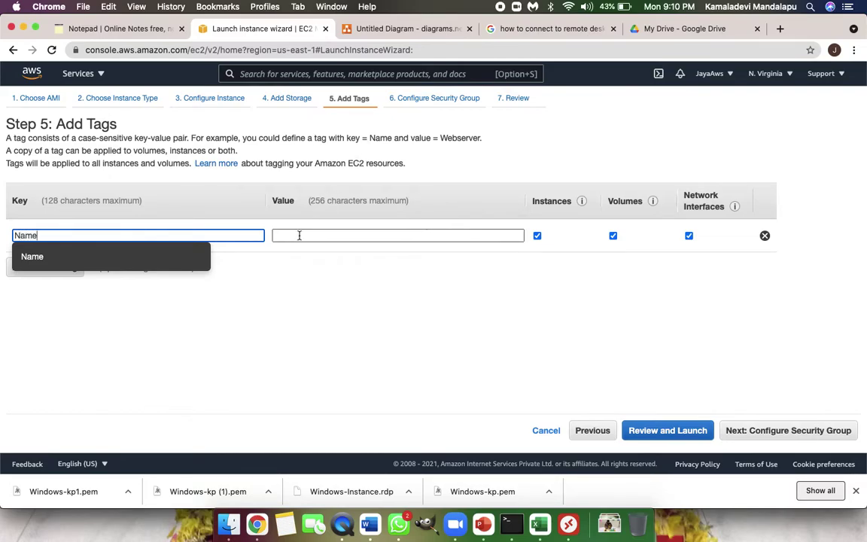
left_click(300, 235)
type("W")
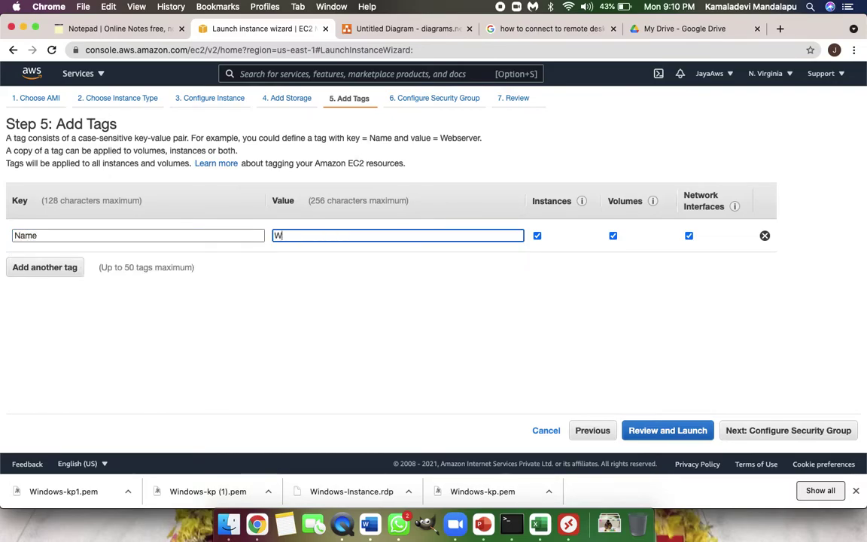
type("ind")
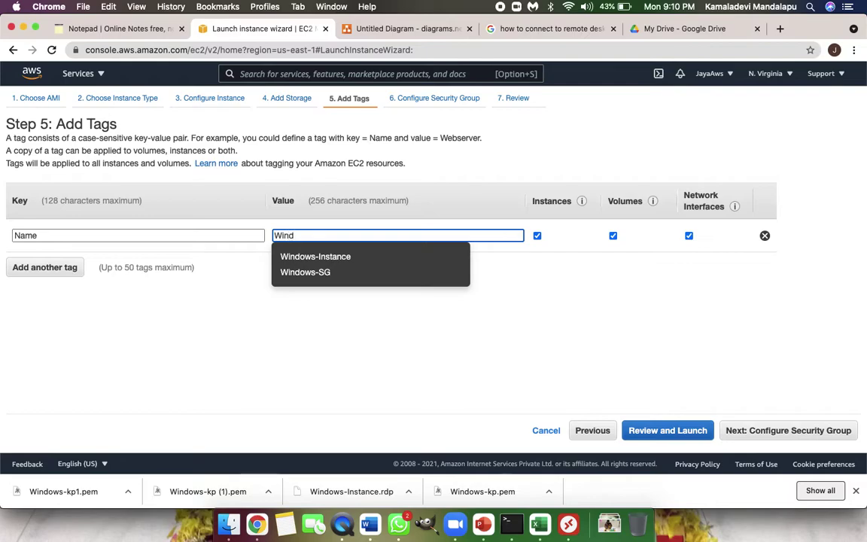
type("ows-Ins")
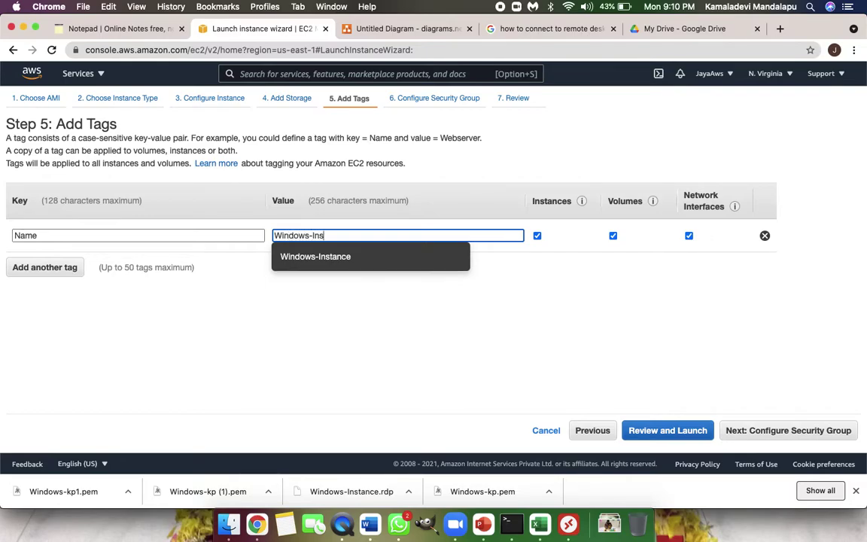
type("tanceV")
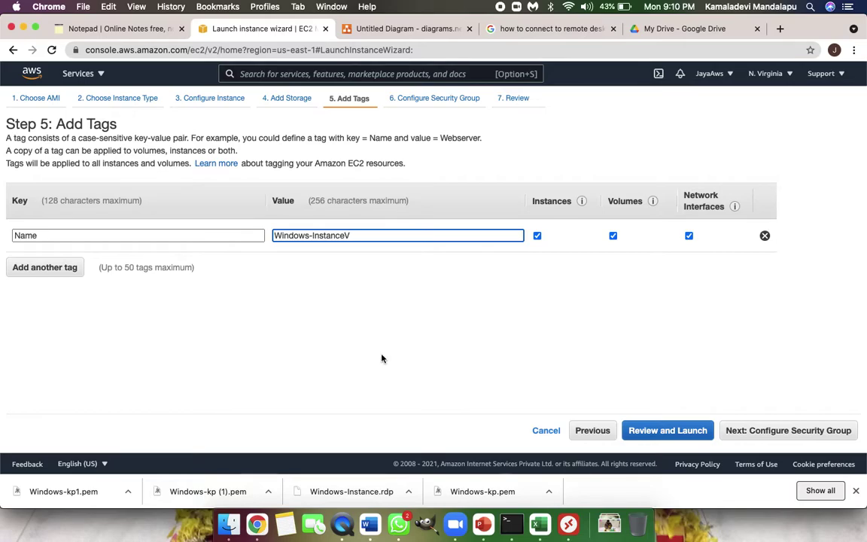
left_click(776, 429)
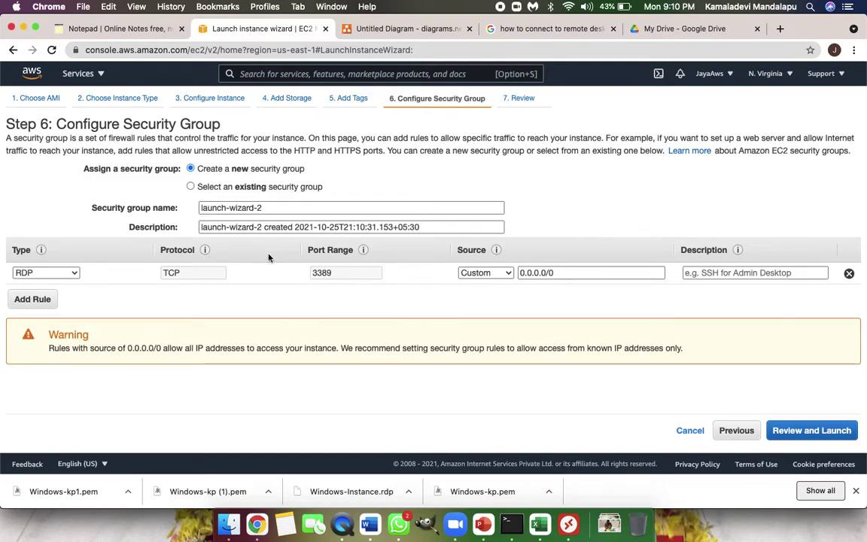
left_click(286, 209)
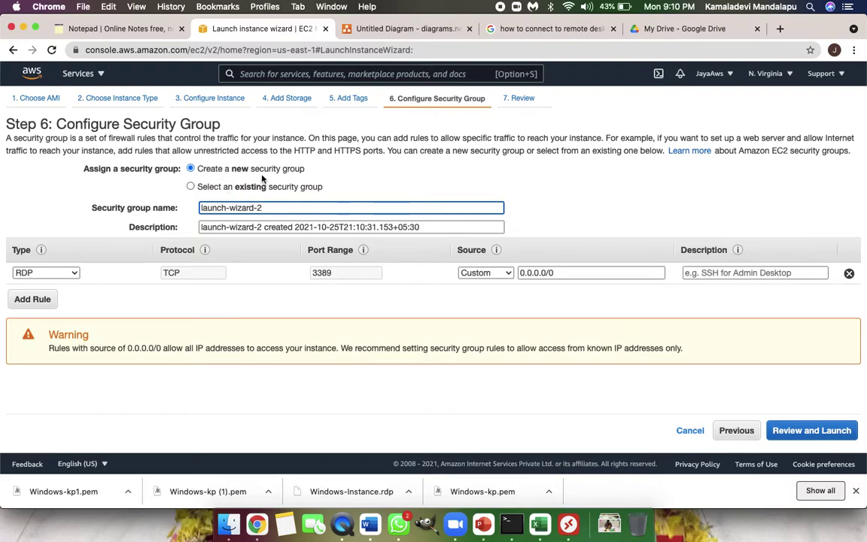
left_click(192, 188)
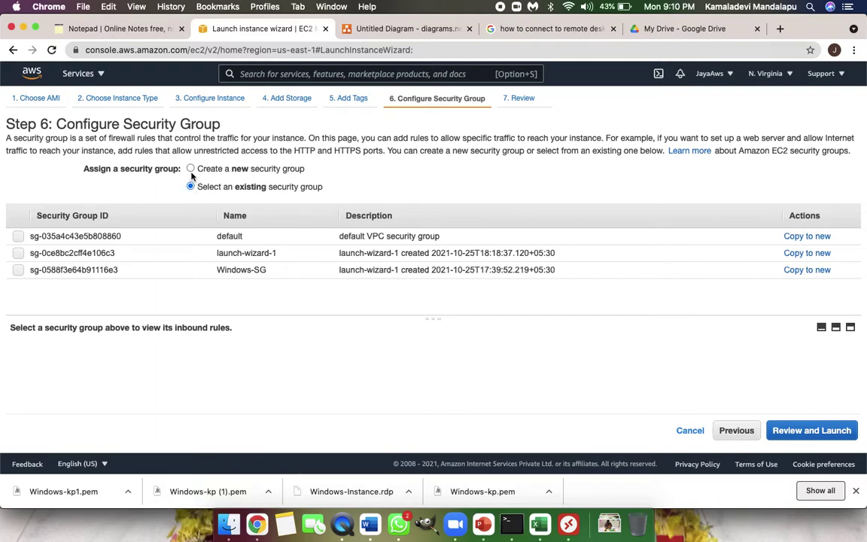
left_click(190, 169)
Name the new security group Windows-SGV.
left_click(274, 209)
key("BackSpace")
key("BackSpace")
key("BackSpace")
key("BackSpace")
key("BackSpace")
key("BackSpace")
key("BackSpace")
key("BackSpace")
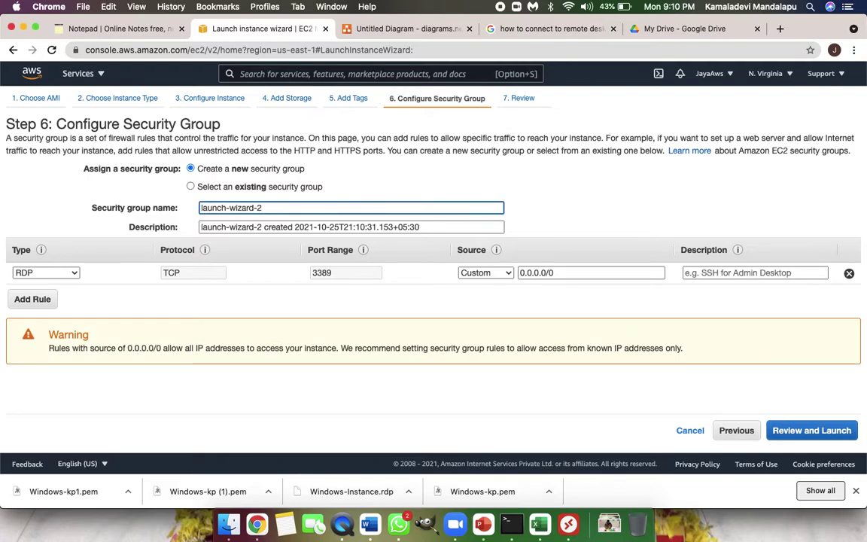
key("BackSpace")
key("BackSpace")
key("BackSpace")
key("BackSpace")
key("BackSpace")
key("BackSpace")
key("BackSpace")
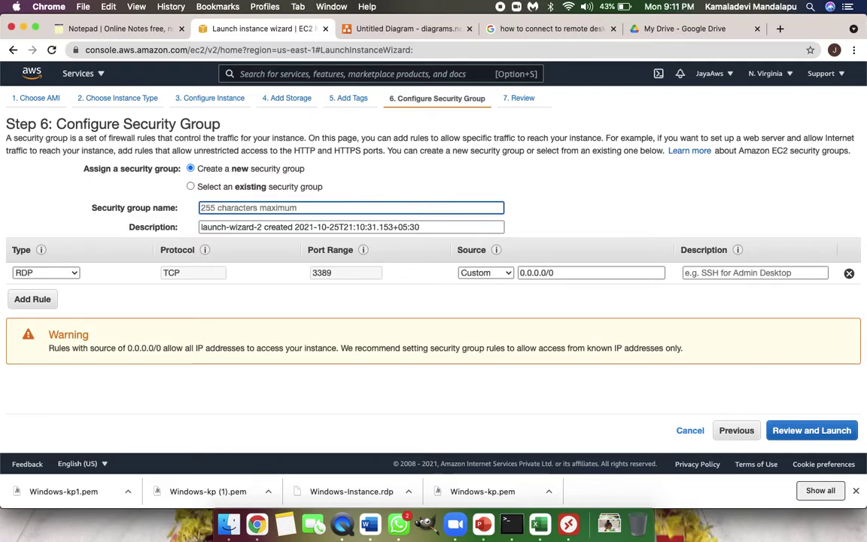
type("Wind")
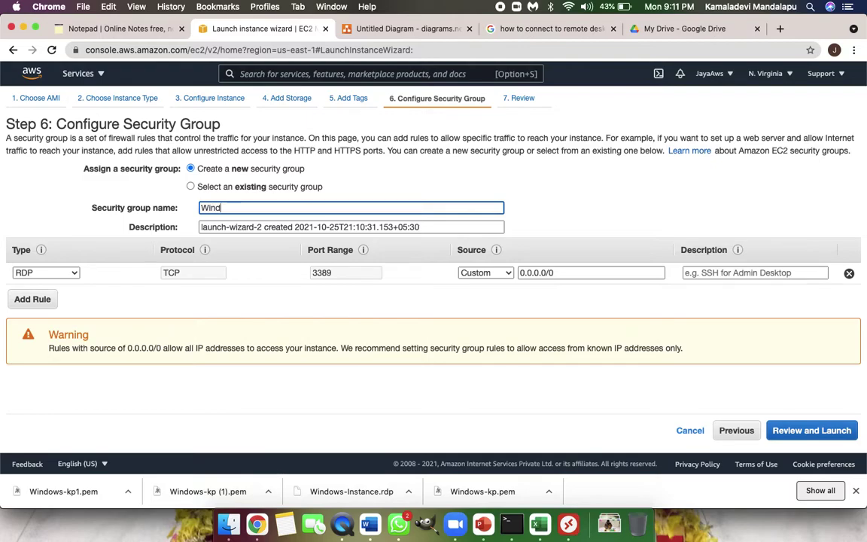
type("ows-SGV")
Set the source of the security group's RDP rule to Anywhere.
left_click(506, 275)
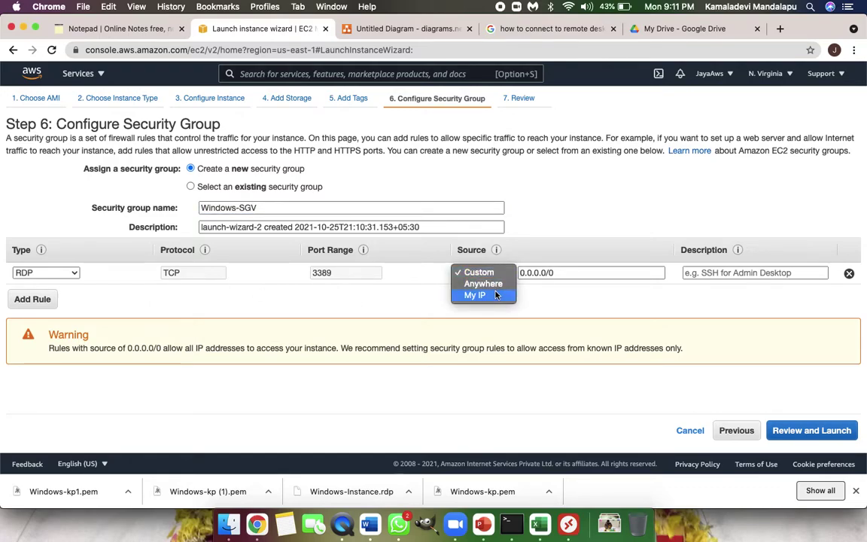
left_click(493, 285)
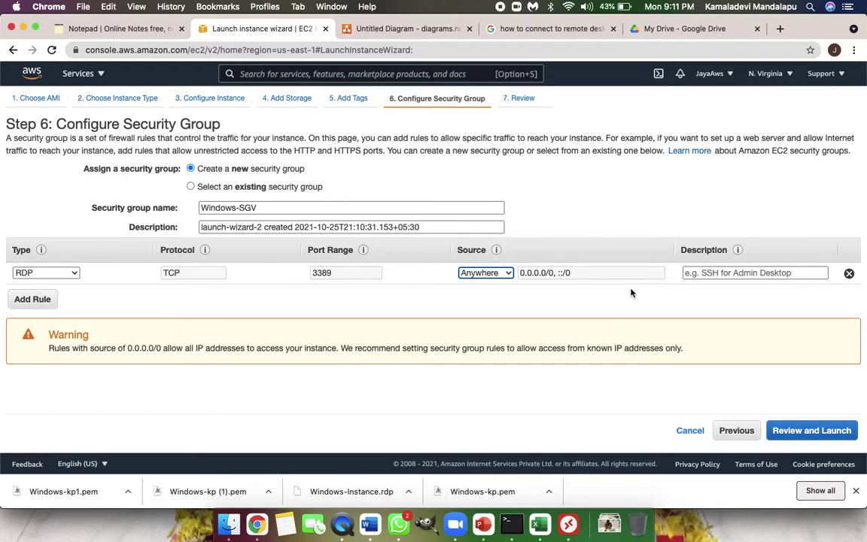
Add a second inbound rule of type HTTP to the security group with its source set to Anywhere.
left_click(47, 304)
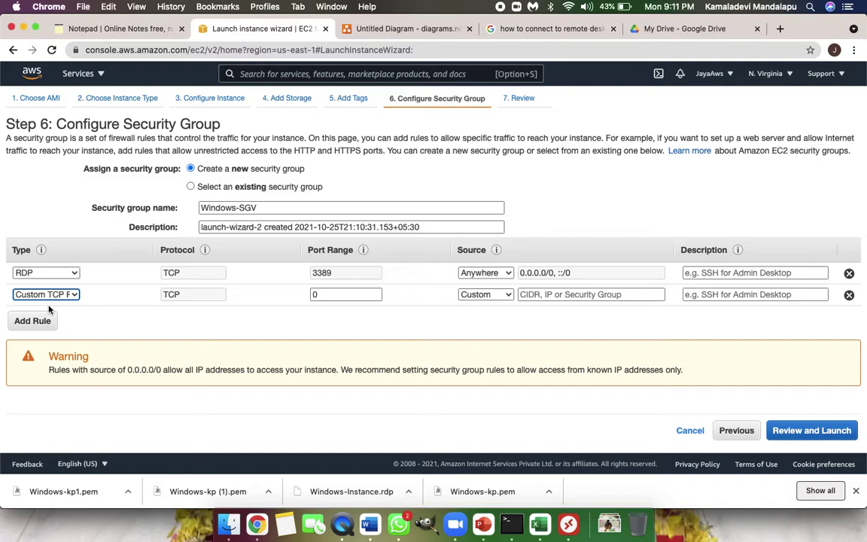
left_click(53, 295)
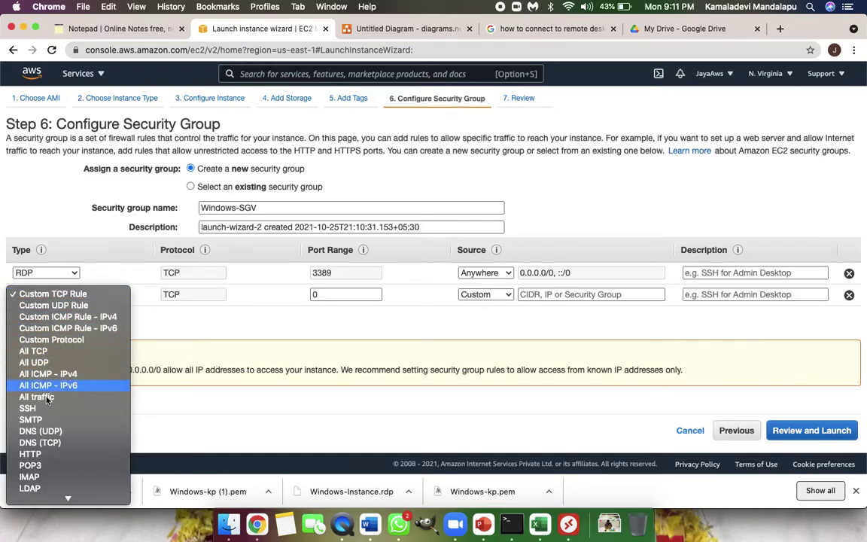
left_click(30, 454)
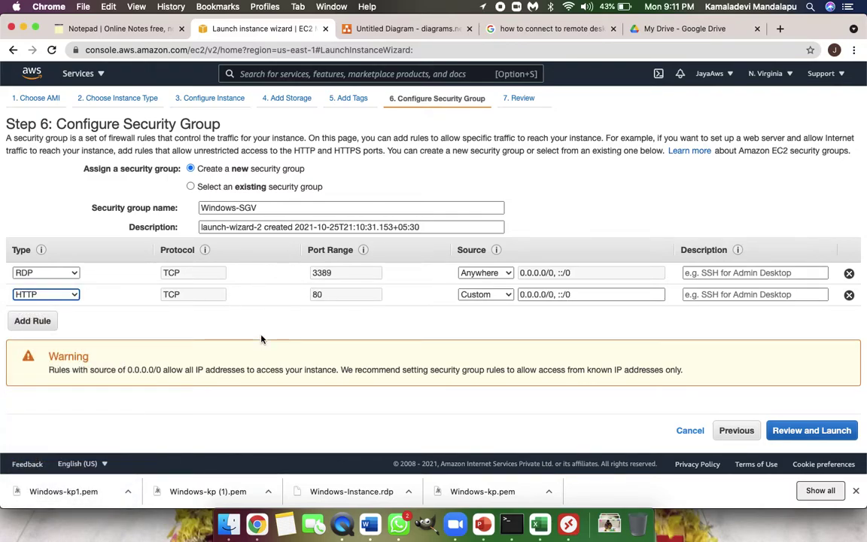
left_click(479, 295)
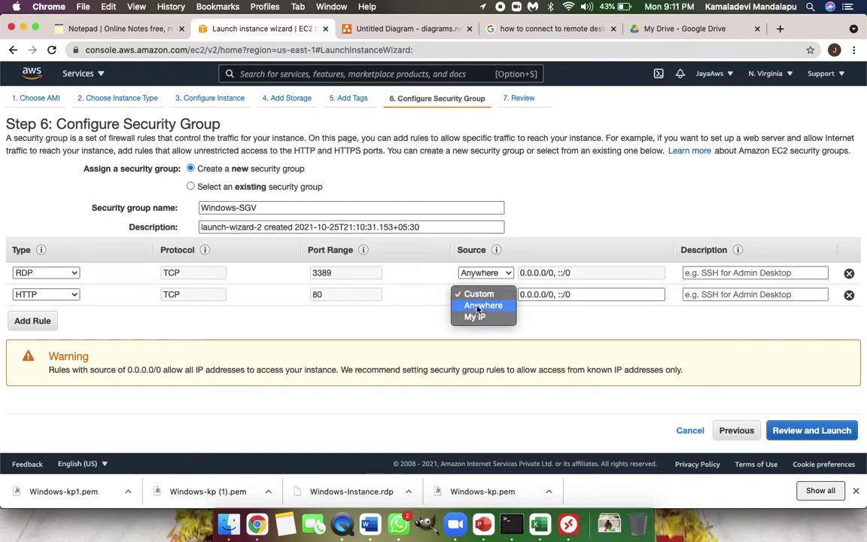
left_click(476, 306)
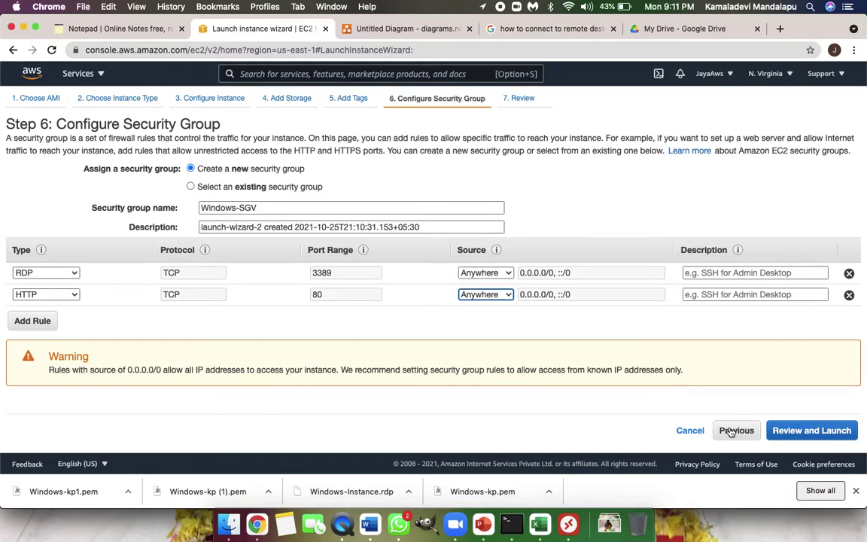
Continue to the launch review, check the instance type and security group rules, and proceed to the key pair choice.
left_click(813, 431)
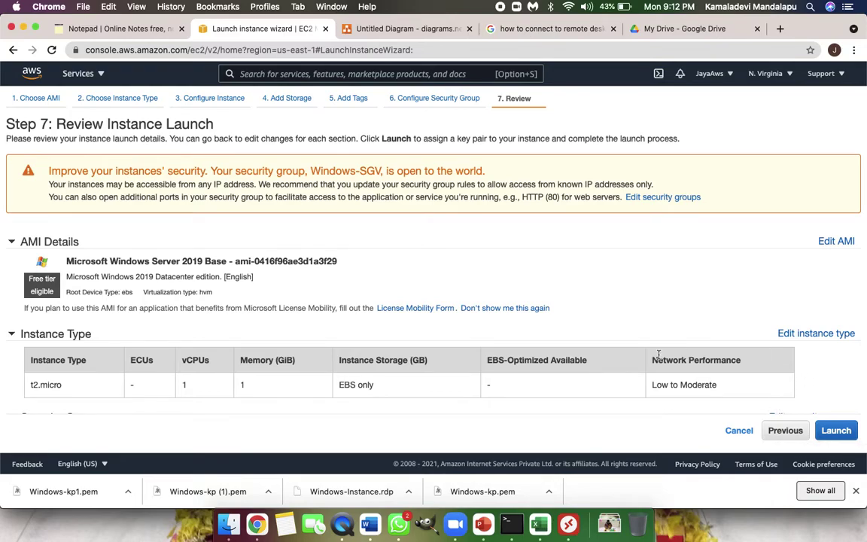
scroll(659, 355, "down", 5)
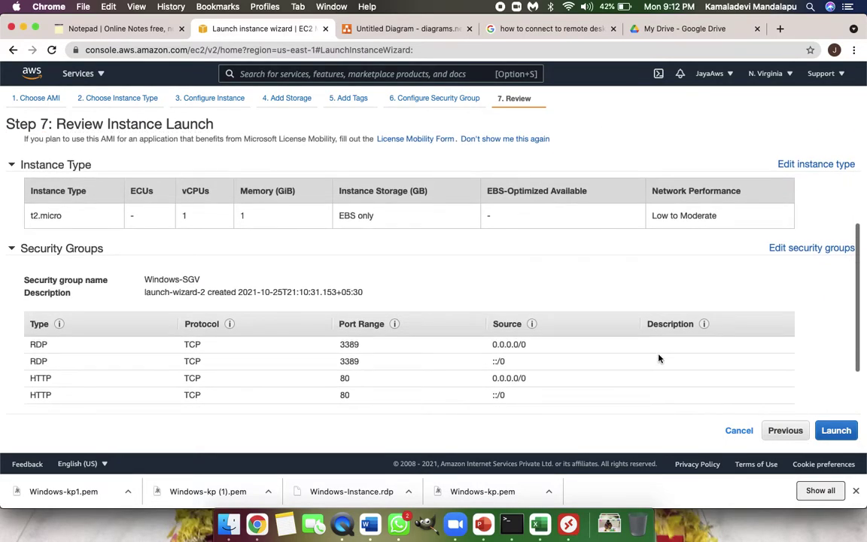
scroll(659, 359, "down", 2)
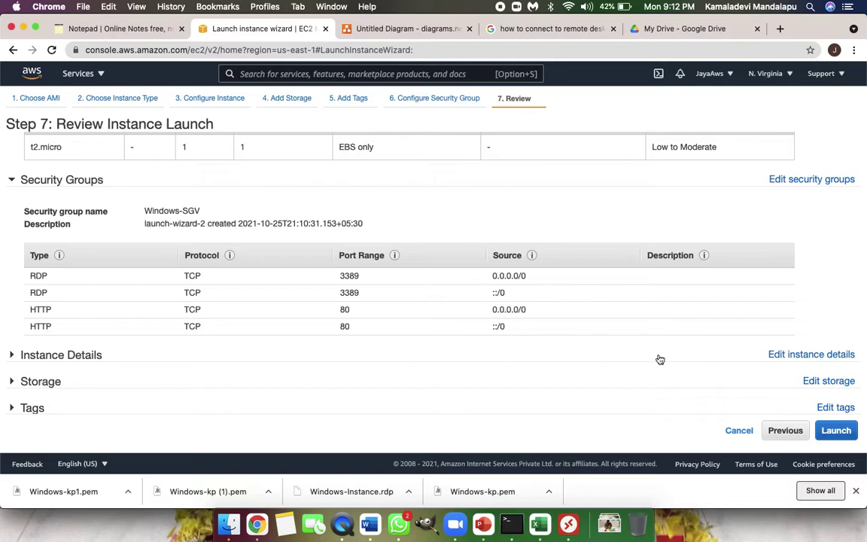
scroll(698, 359, "down", 1)
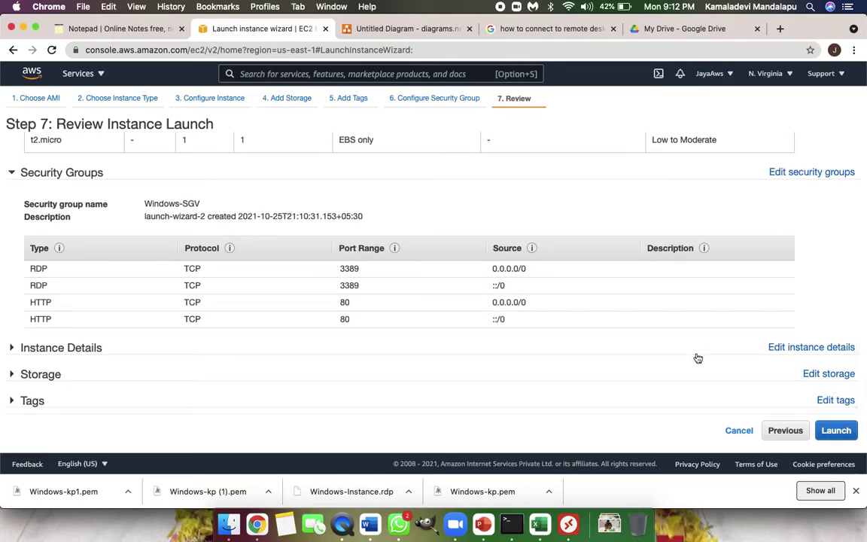
left_click(833, 432)
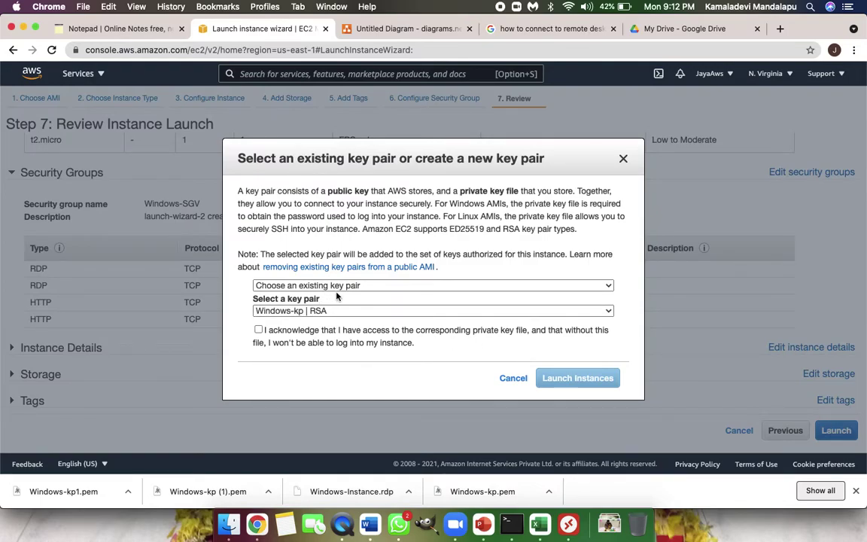
Create a new RSA key pair named Windows-KPV and download its private key file.
left_click(434, 288)
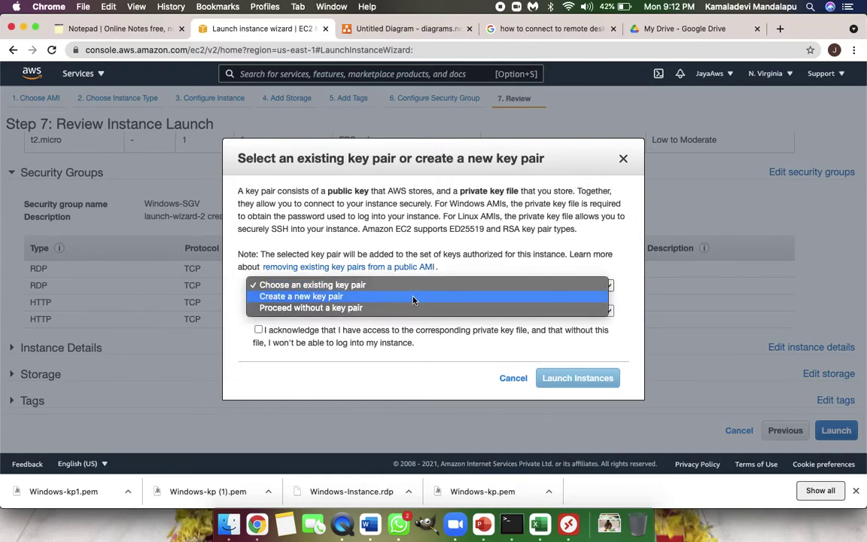
left_click(412, 296)
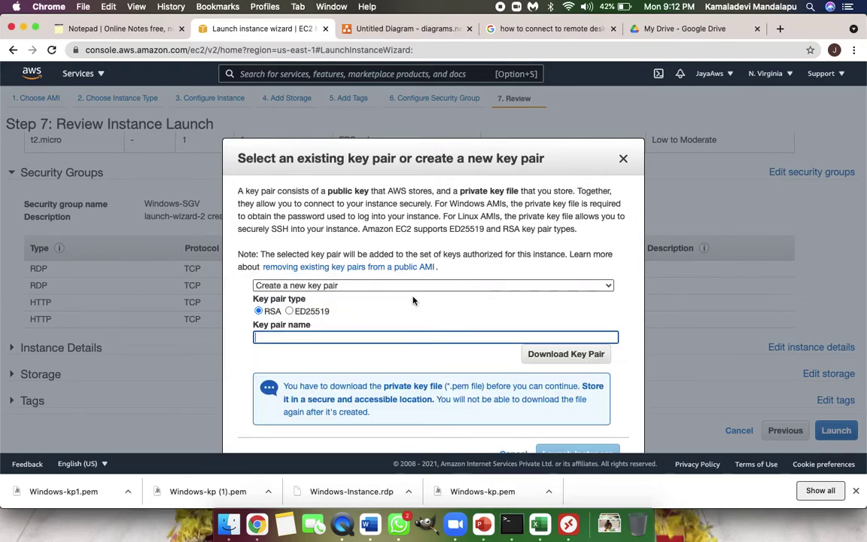
left_click(288, 337)
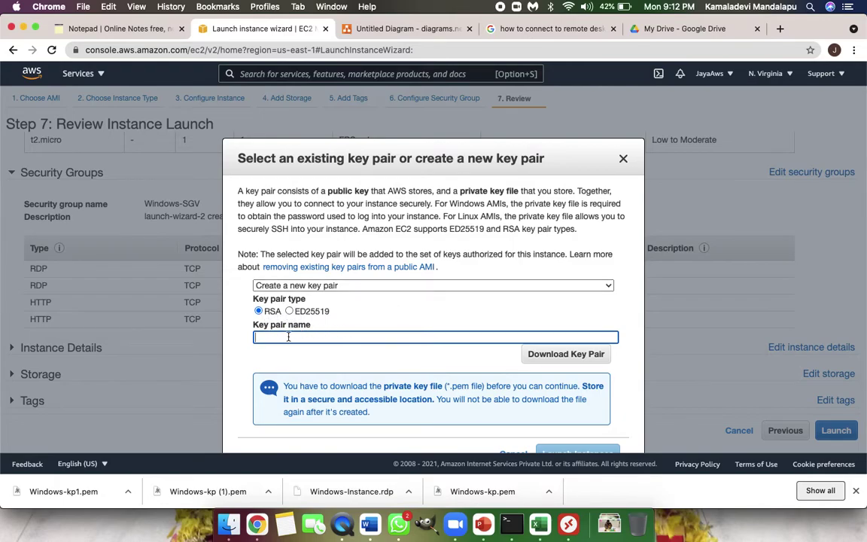
type("W")
type("indows-S")
key("BackSpace")
left_click(546, 363)
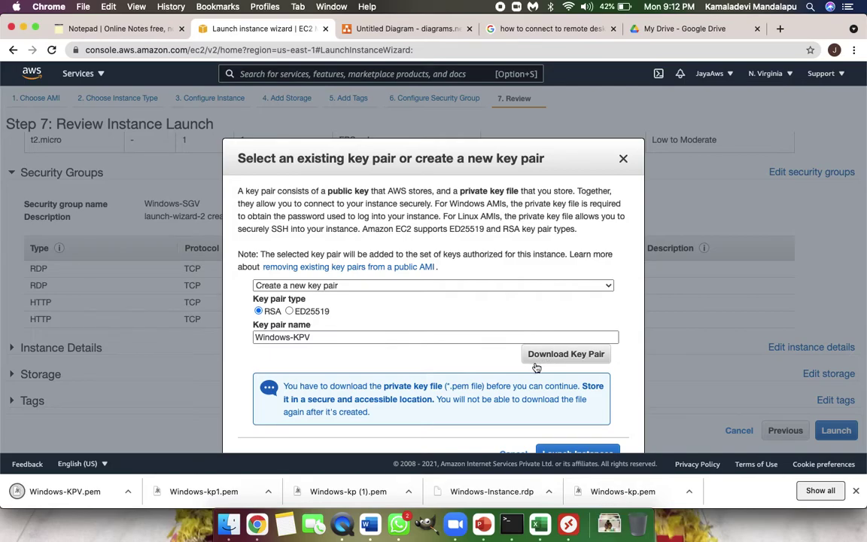
Launch the instance with the new key pair and view the list of instances.
scroll(548, 377, "down", 1)
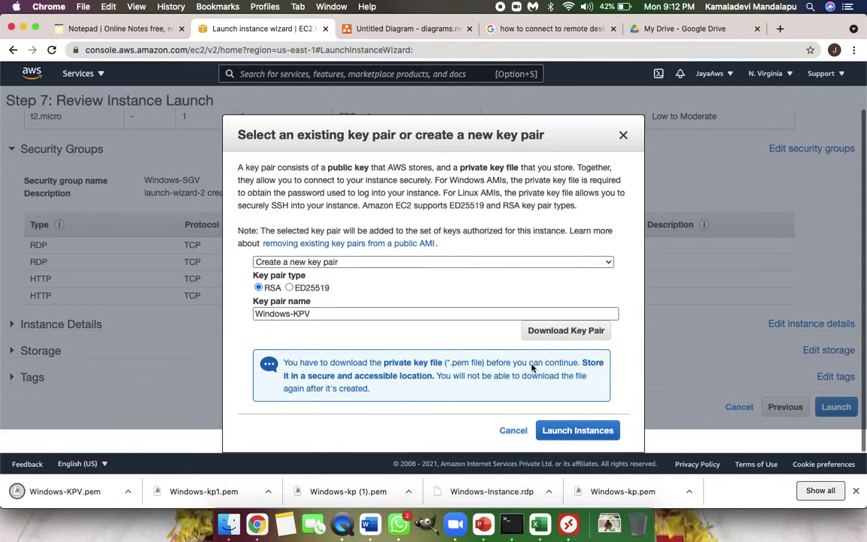
left_click(552, 430)
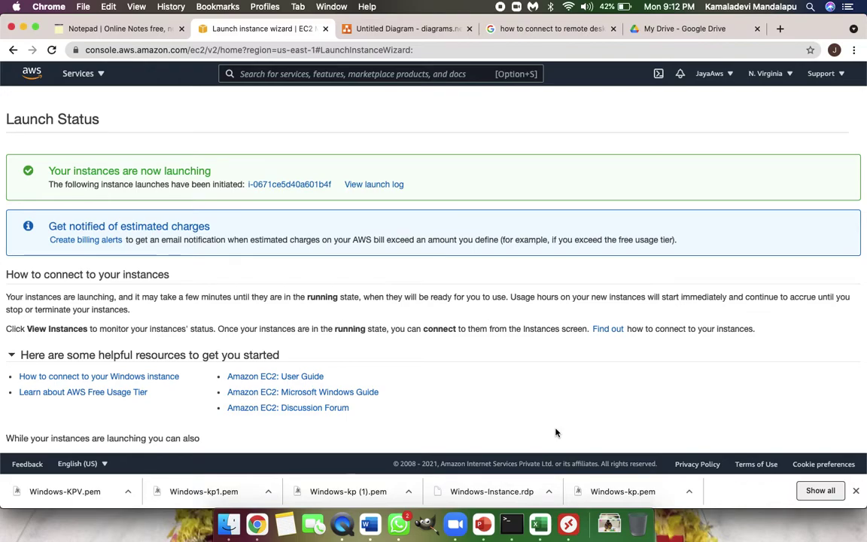
scroll(555, 432, "down", 3)
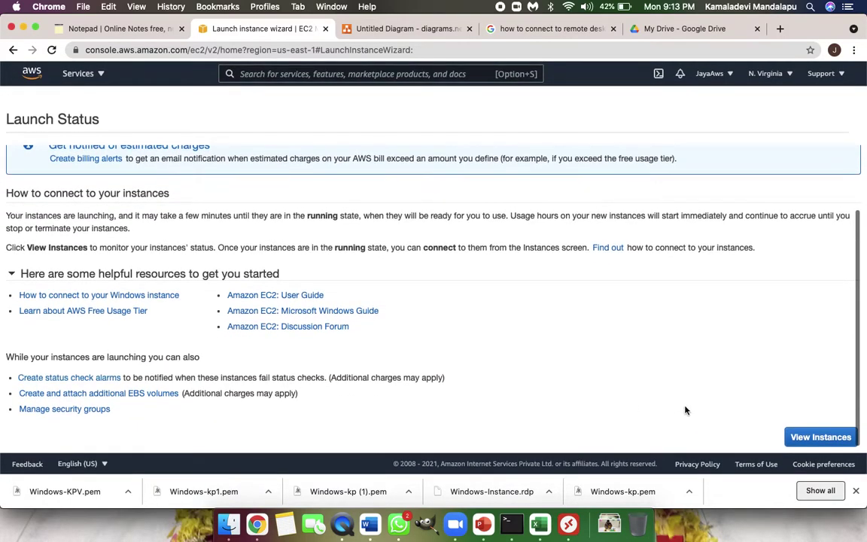
left_click(797, 438)
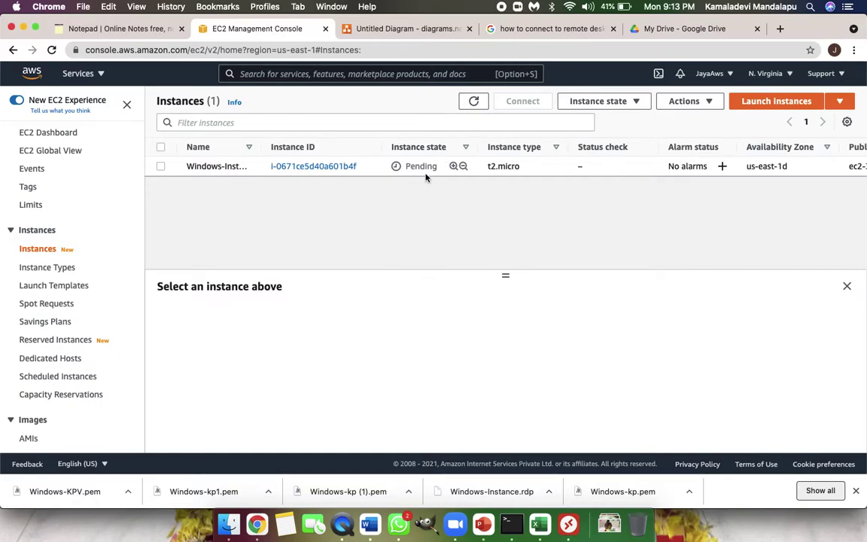
Refresh the instance list repeatedly to check the new instance's state.
left_click(475, 103)
left_click(475, 102)
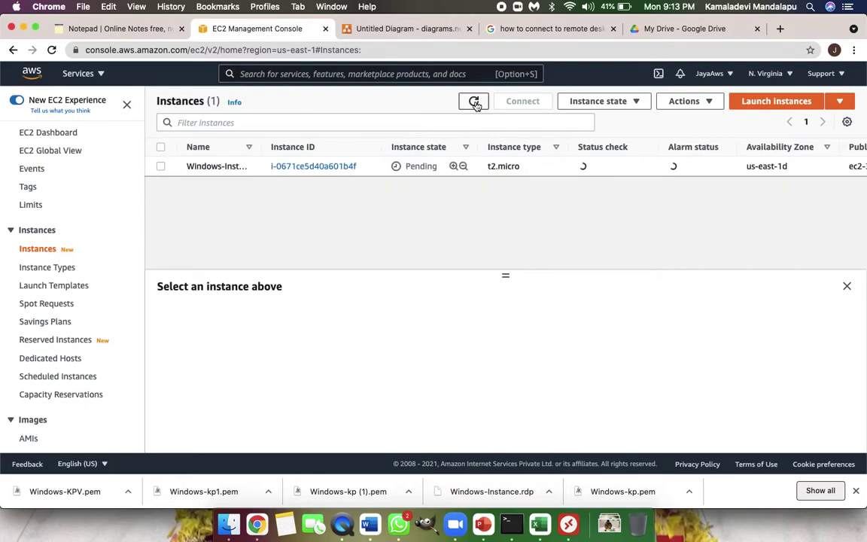
left_click(475, 102)
left_click(475, 103)
left_click(475, 102)
left_click(475, 102)
left_click(475, 102)
Find and open Microsoft Remote Desktop through a system search, and minimize its window to return to the EC2 console.
left_click(810, 7)
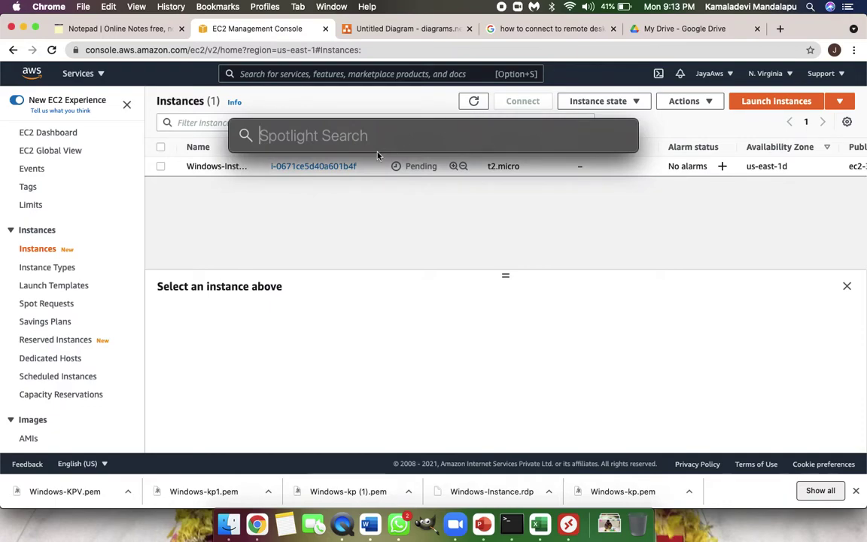
type("m")
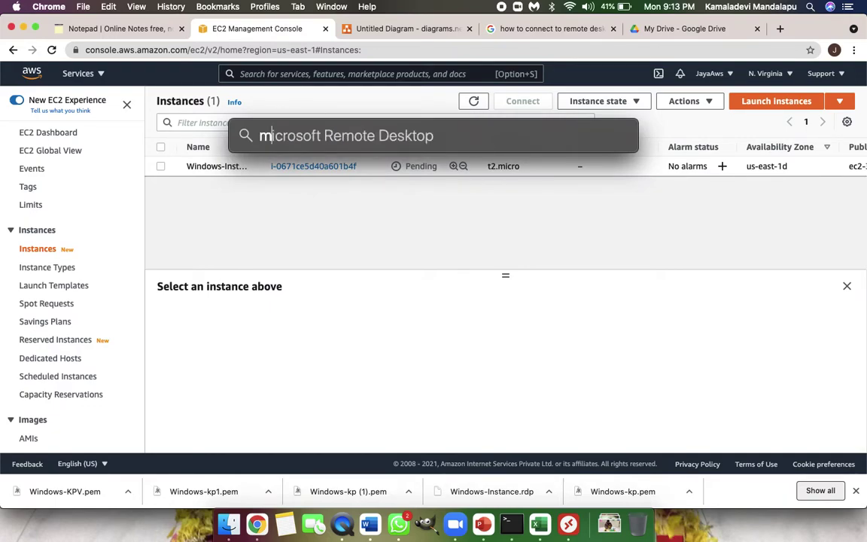
type("icros")
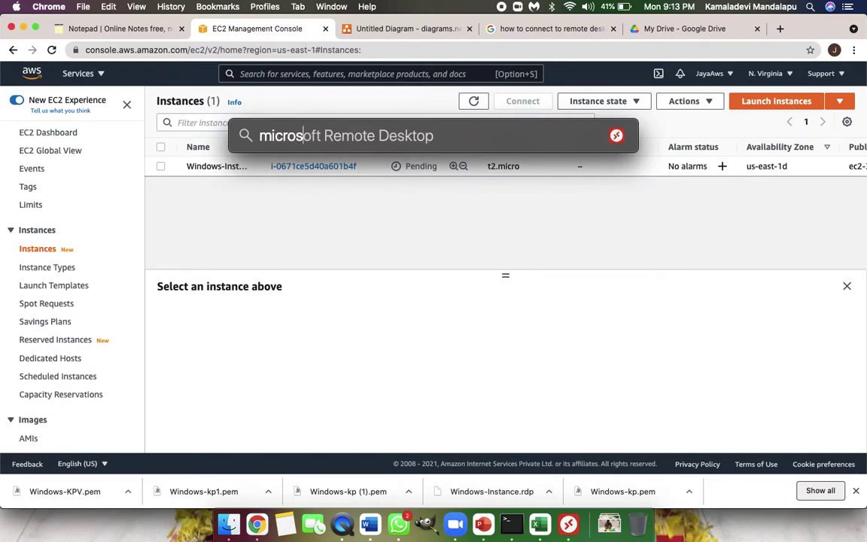
left_click(353, 173)
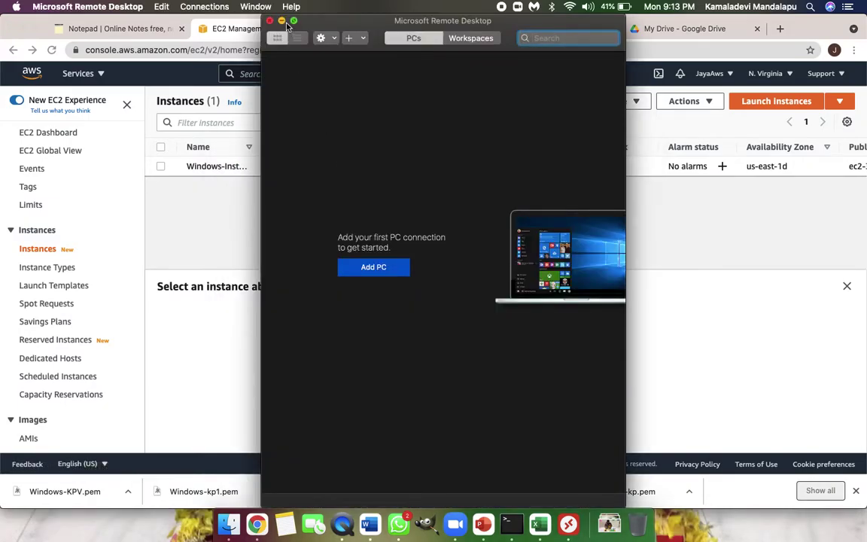
left_click(282, 21)
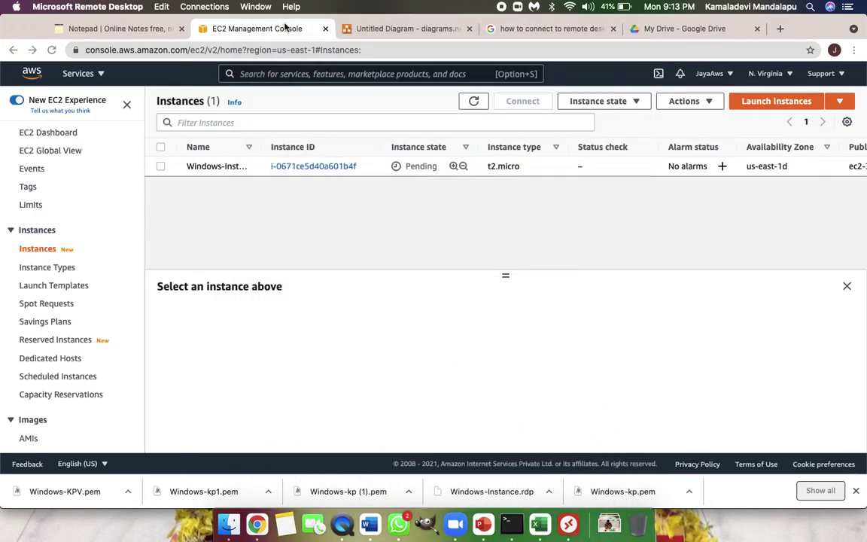
Refresh the instance list and select the Windows-InstanceV instance.
left_click(478, 104)
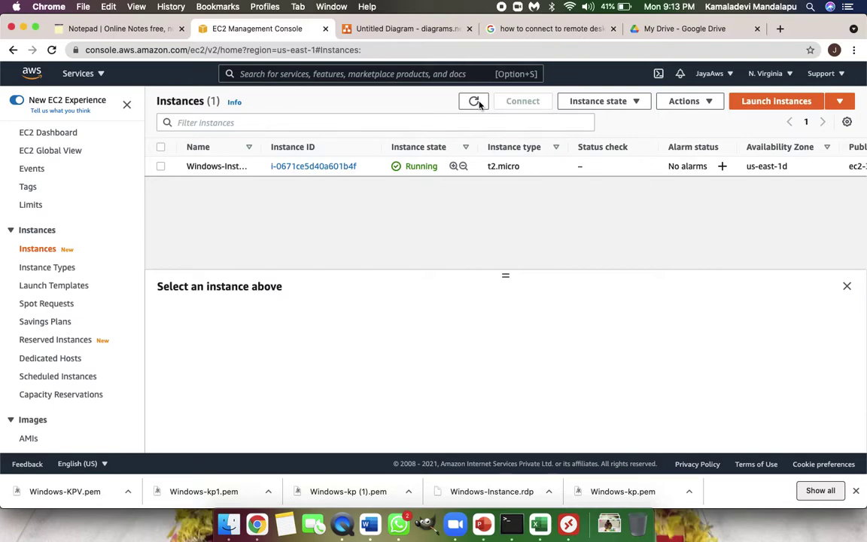
left_click(479, 104)
left_click(161, 167)
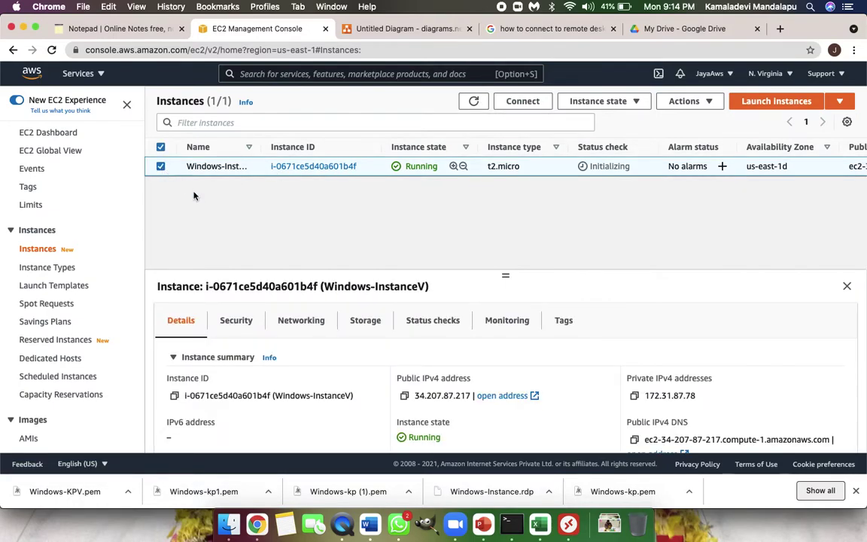
Examine the selected instance's summary and details, including its IP addresses, DNS names, VPC, subnet, platform and AMI.
scroll(319, 311, "down", 5)
scroll(319, 312, "up", 4)
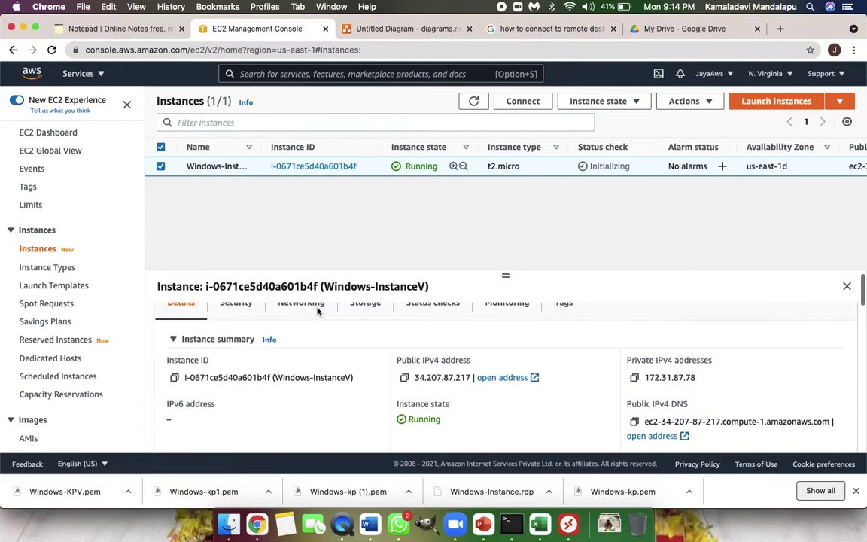
scroll(319, 312, "up", 1)
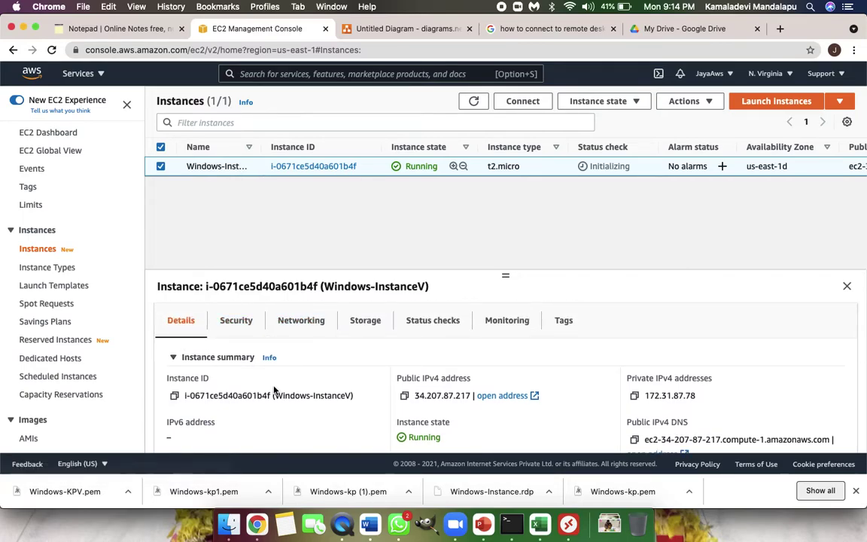
scroll(275, 391, "down", 2)
scroll(274, 390, "down", 1)
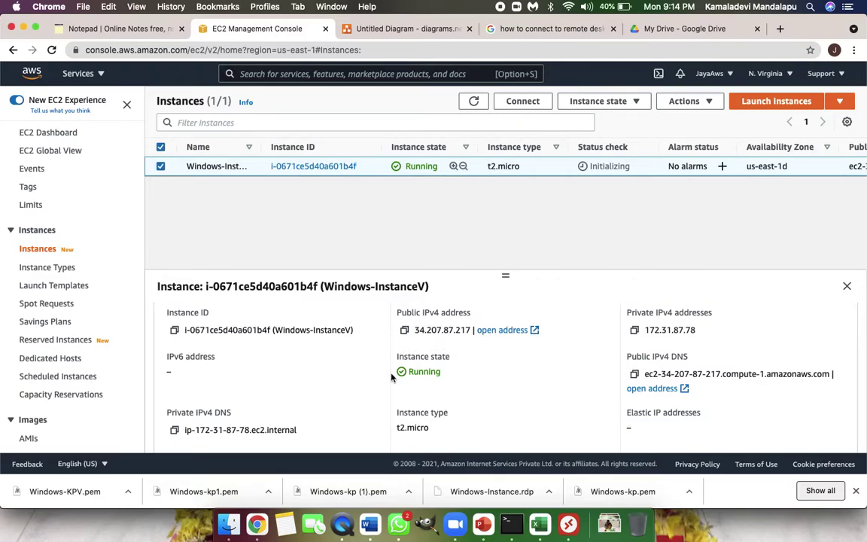
scroll(389, 376, "down", 2)
scroll(389, 376, "down", 1)
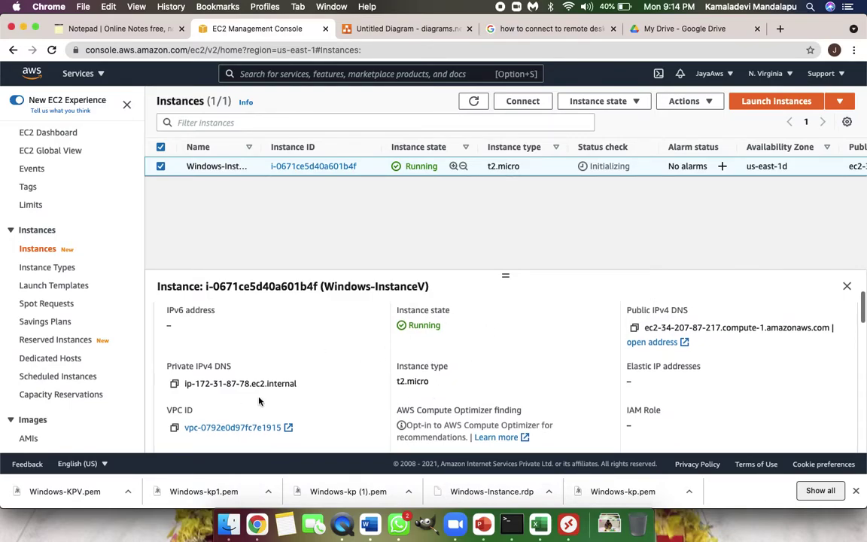
scroll(212, 404, "down", 3)
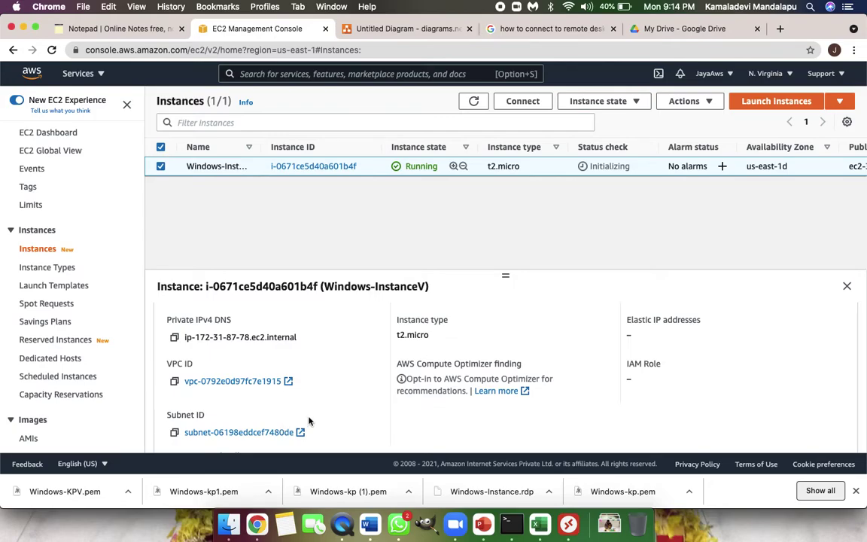
scroll(308, 420, "down", 1)
scroll(309, 420, "down", 1)
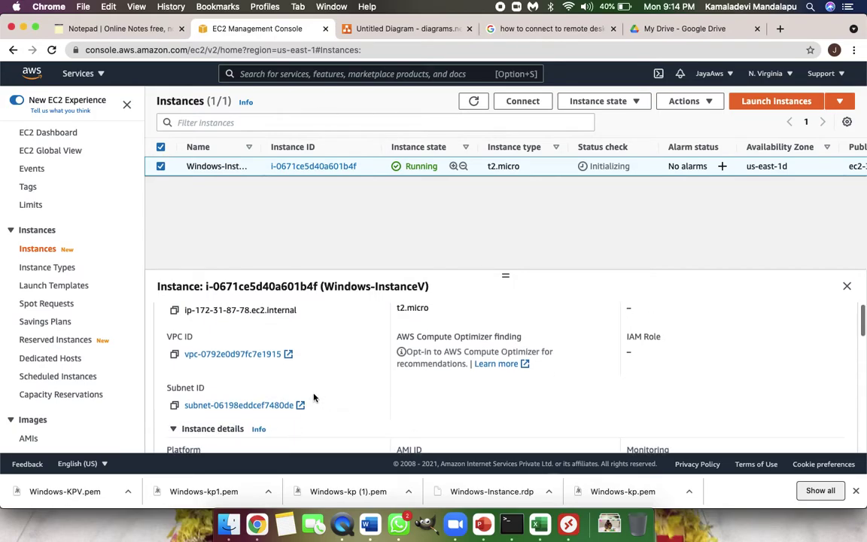
scroll(247, 423, "down", 4)
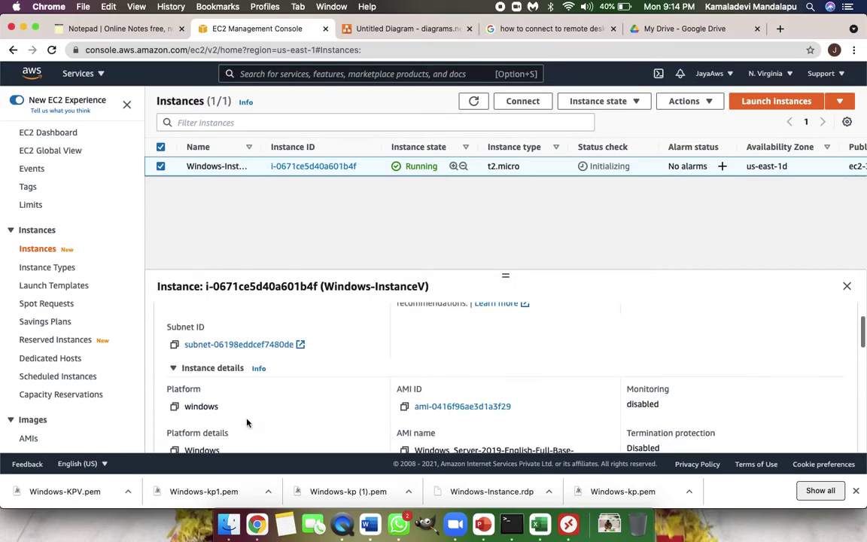
scroll(247, 423, "down", 2)
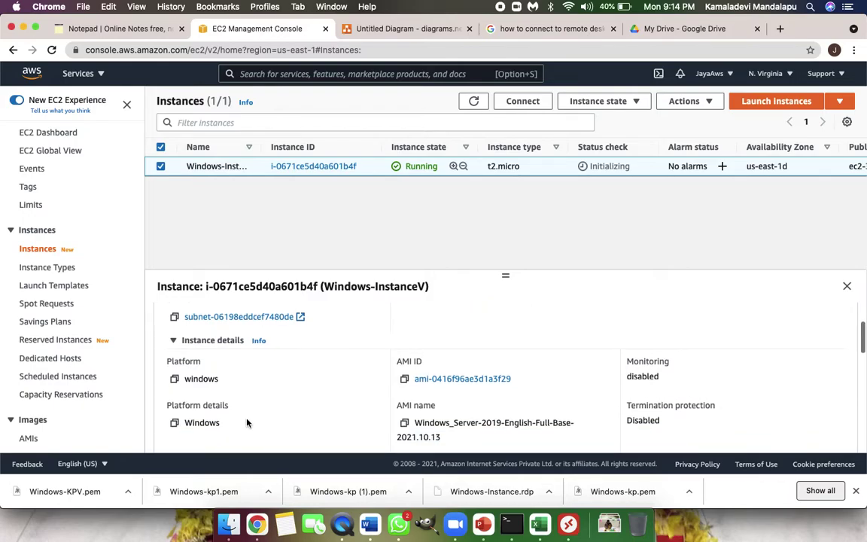
scroll(247, 422, "down", 4)
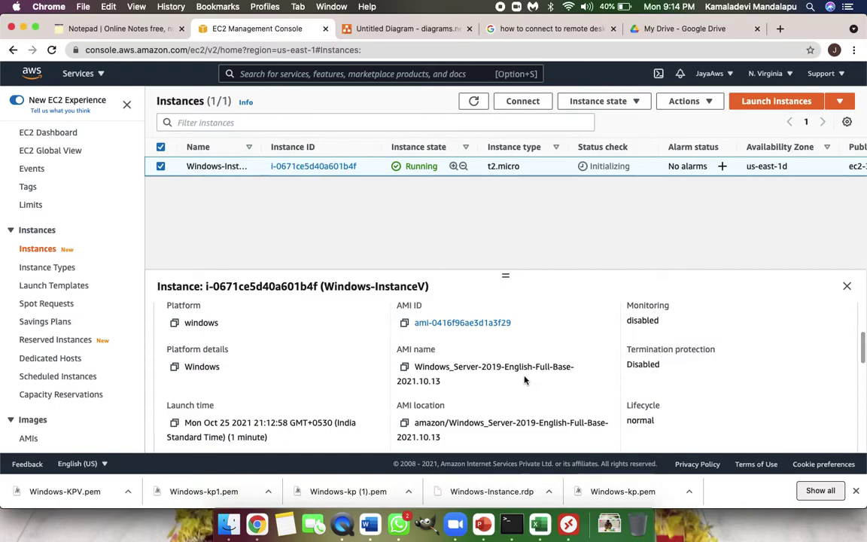
Examine the rest of the instance details, including AMI location, launch time, termination protection, lifecycle and key pair name.
scroll(525, 380, "down", 1)
scroll(526, 381, "down", 1)
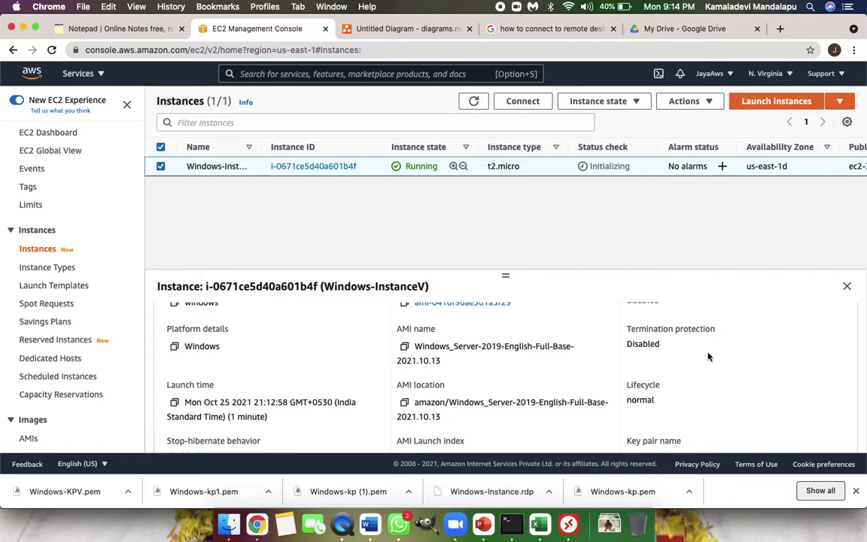
scroll(711, 363, "down", 4)
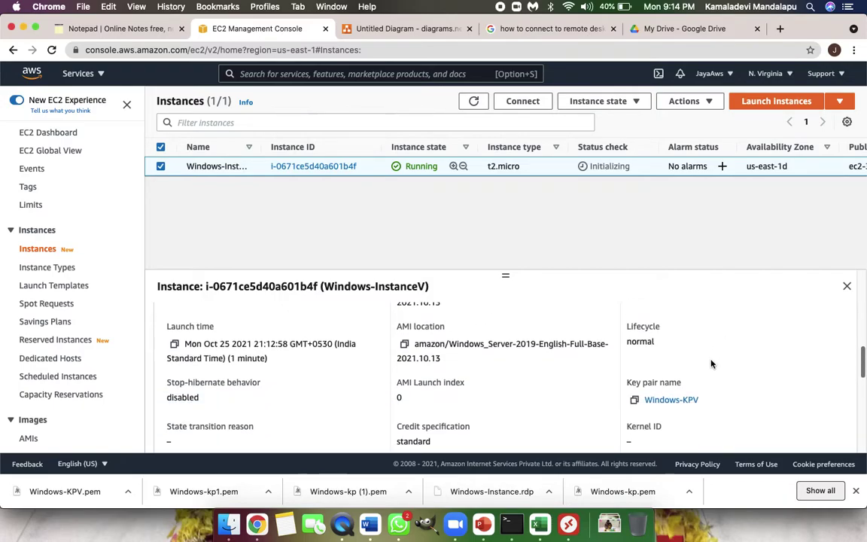
scroll(712, 363, "down", 4)
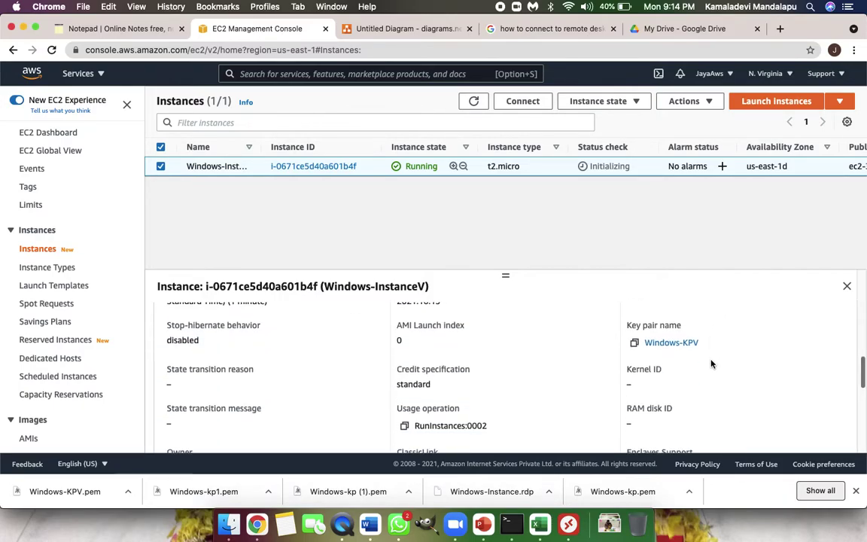
scroll(711, 364, "up", 10)
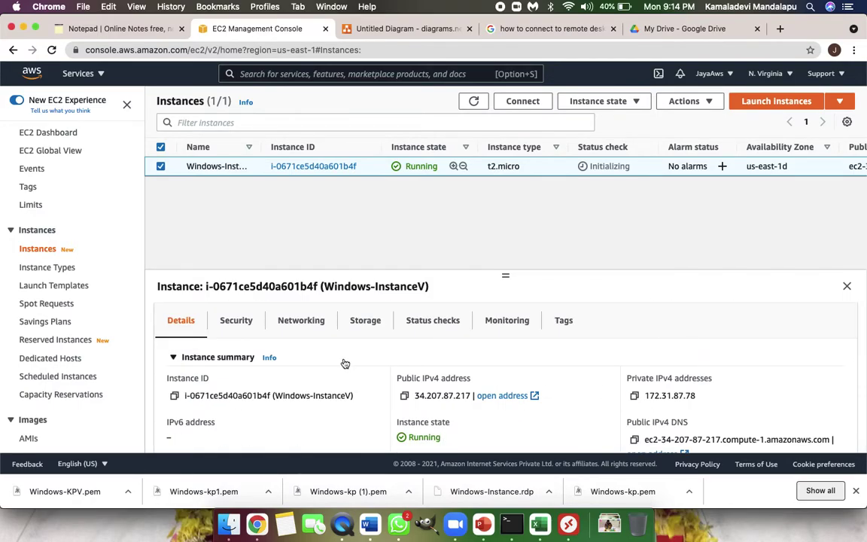
Review the instance's security details and expand the inbound rules to check their ports, protocols and sources.
left_click(237, 322)
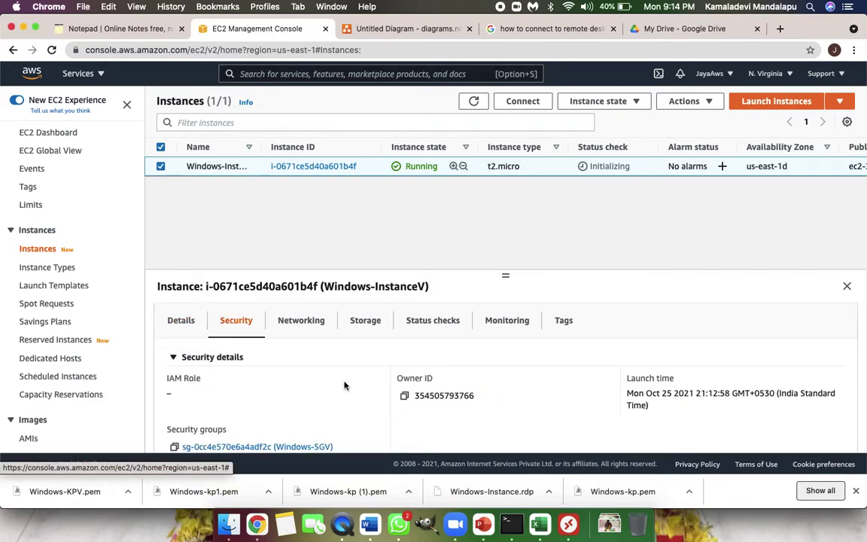
scroll(351, 389, "down", 4)
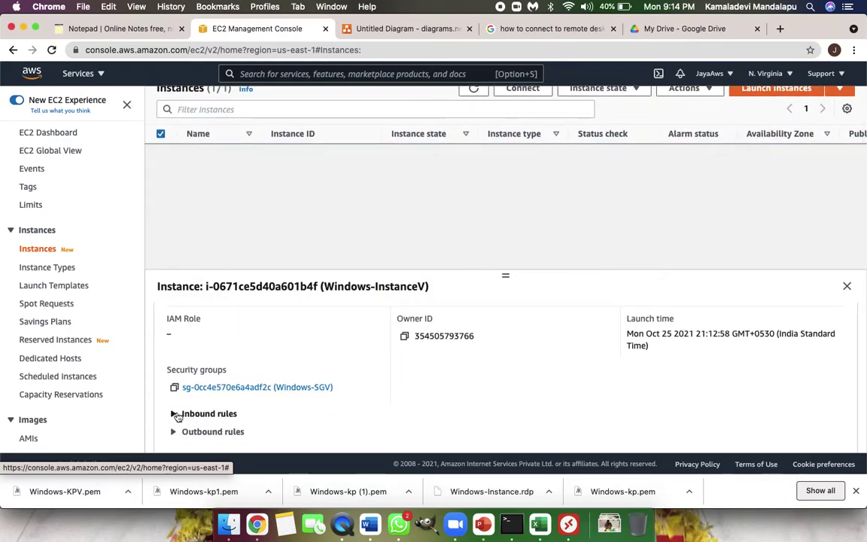
left_click(174, 414)
scroll(302, 384, "down", 3)
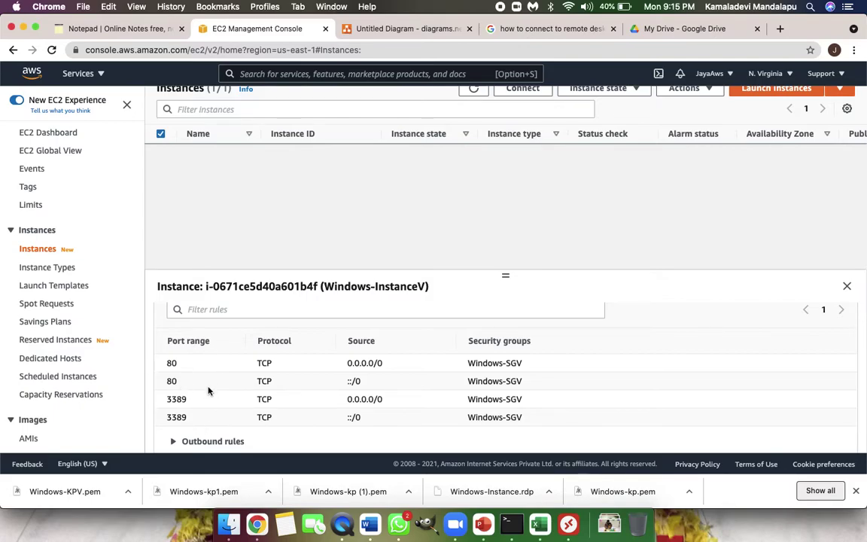
scroll(228, 406, "down", 1)
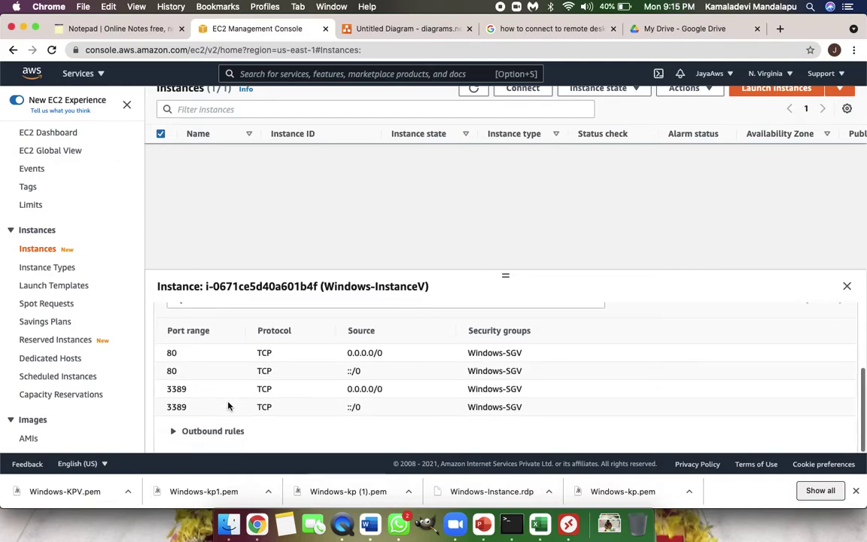
scroll(229, 406, "up", 5)
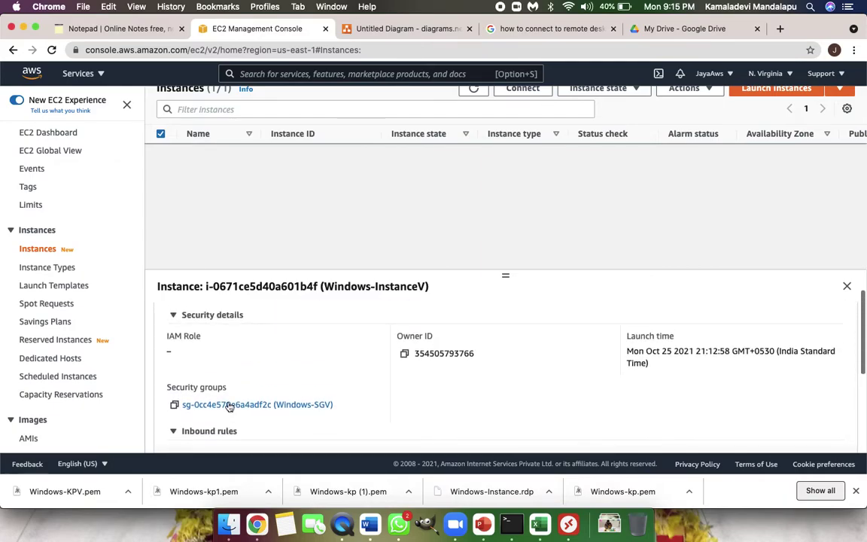
scroll(229, 407, "up", 2)
Examine the instance's networking details, including its IP addresses, DNS names, subnet and network interfaces.
left_click(306, 332)
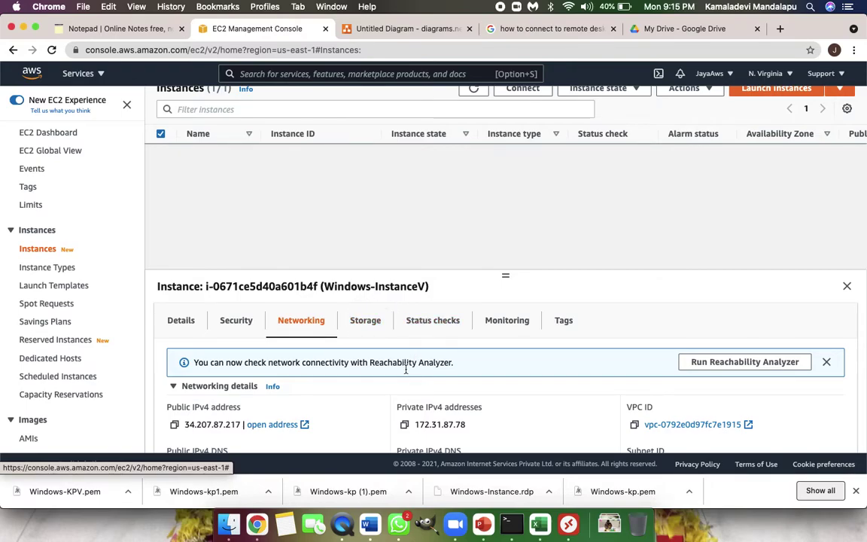
scroll(403, 373, "down", 3)
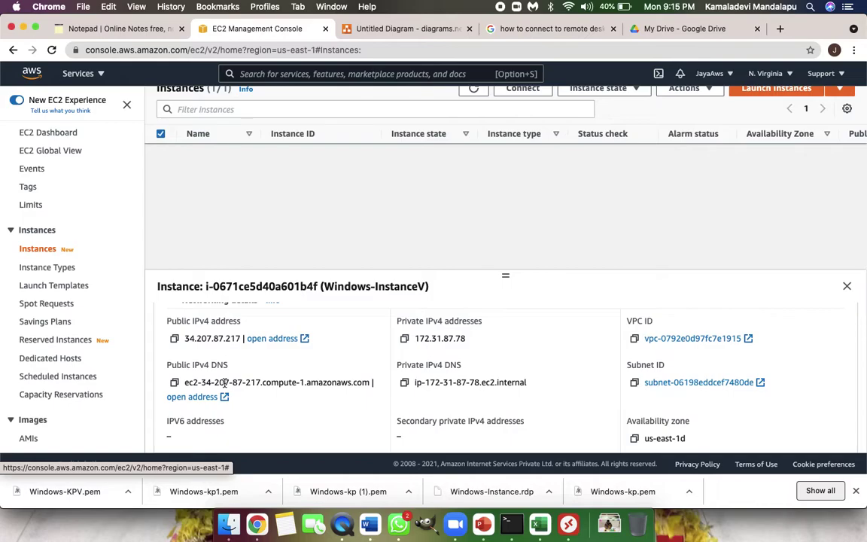
scroll(243, 342, "down", 5)
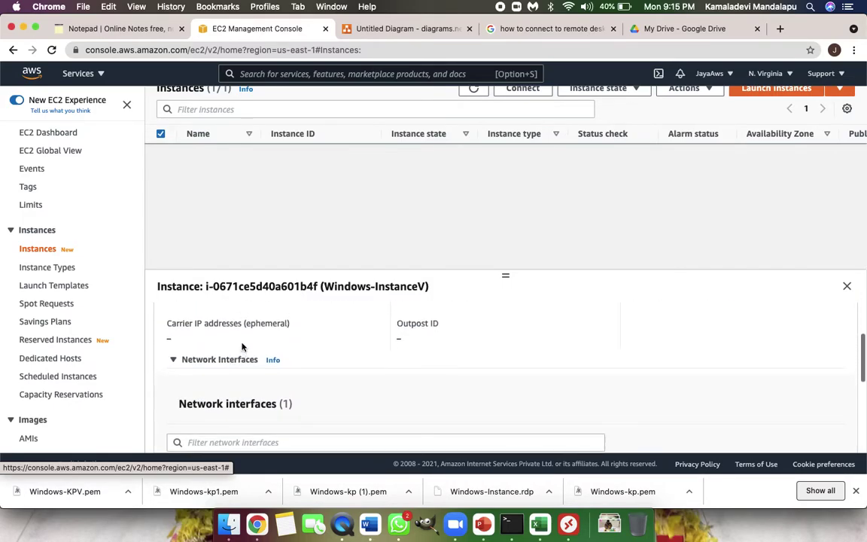
scroll(242, 347, "up", 7)
scroll(334, 207, "up", 3)
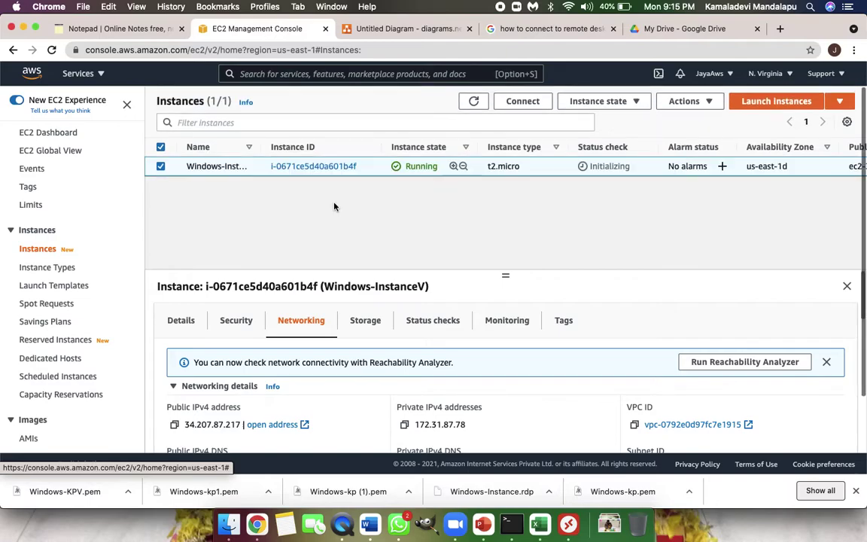
Refresh the instance list, reselect Windows-InstanceV and examine its storage, including the root device and block devices.
left_click(474, 101)
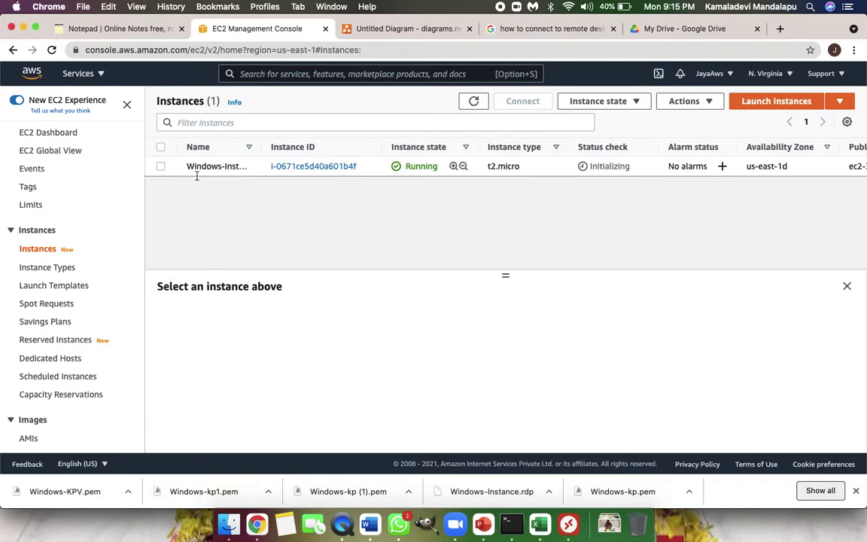
left_click(161, 168)
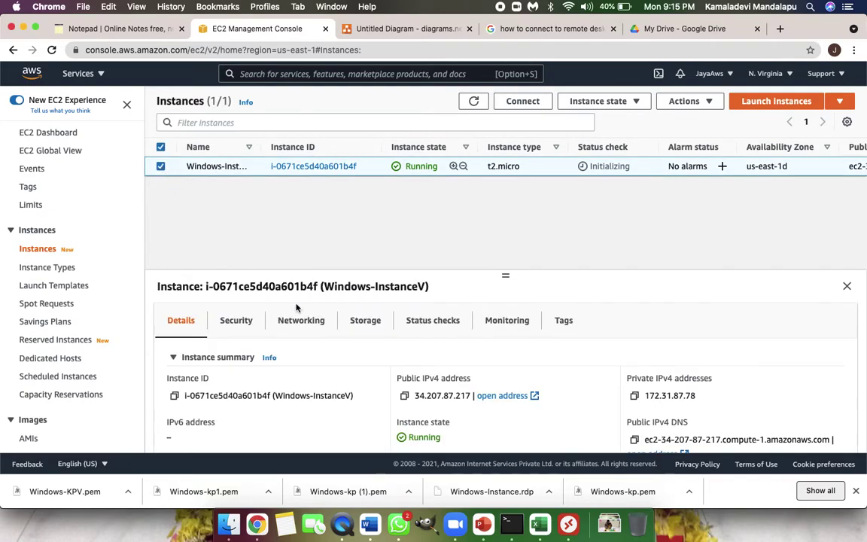
left_click(365, 321)
scroll(386, 351, "down", 2)
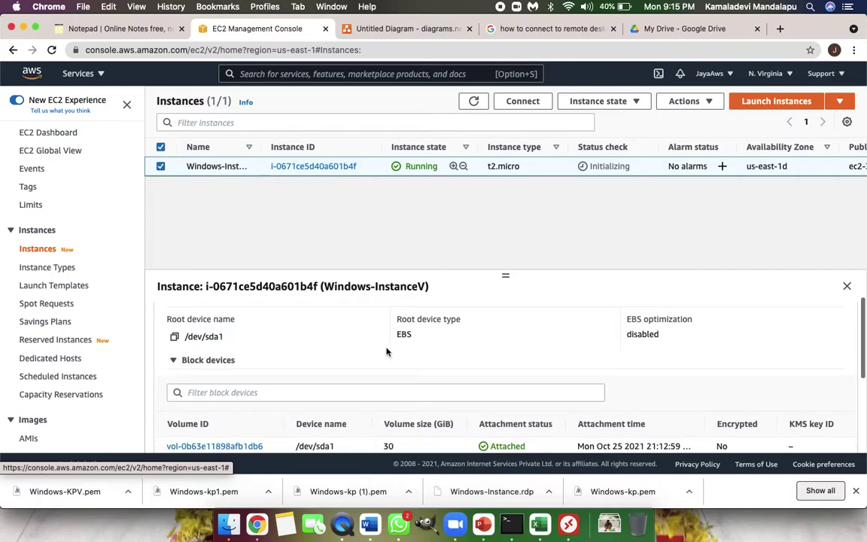
scroll(386, 351, "down", 2)
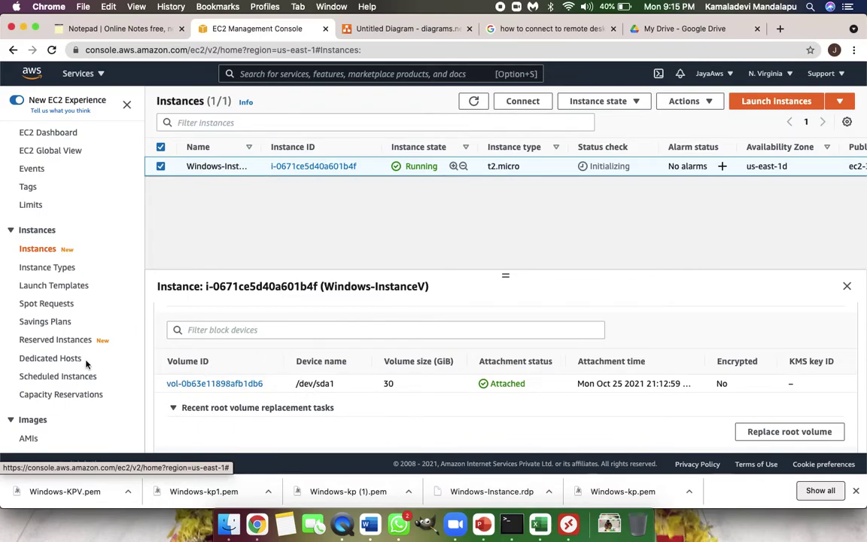
View the Elastic Block Store volumes list for the instance's volume, and return to the instance list.
scroll(87, 365, "down", 5)
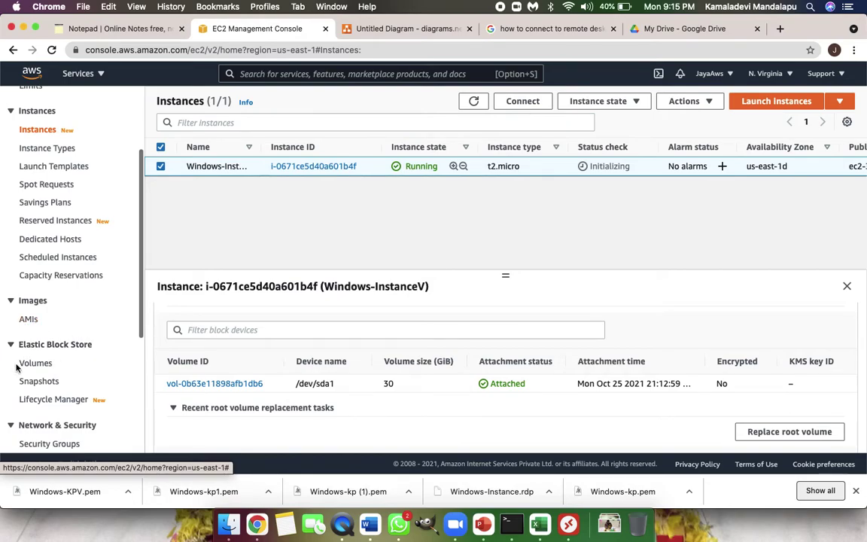
left_click(46, 365)
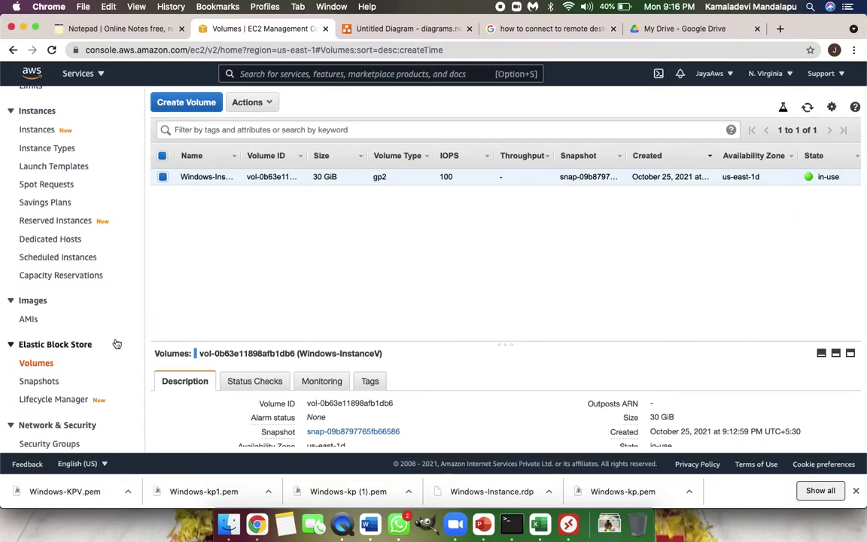
left_click(53, 135)
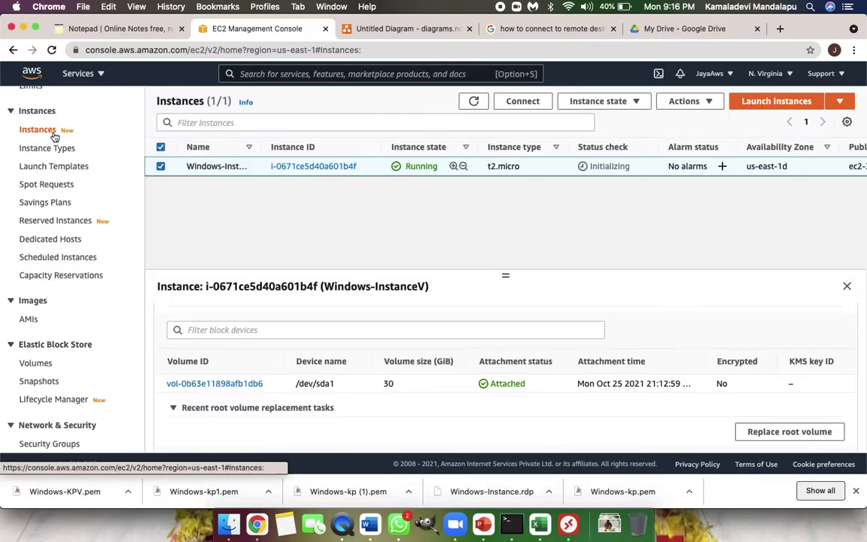
Refresh the instance list, reselect Windows-InstanceV and review its system and instance status checks.
left_click(473, 106)
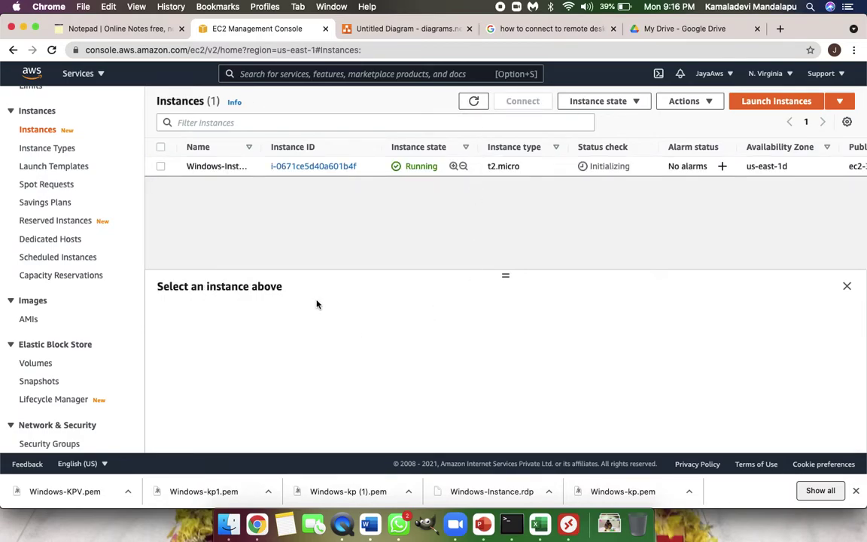
left_click(161, 166)
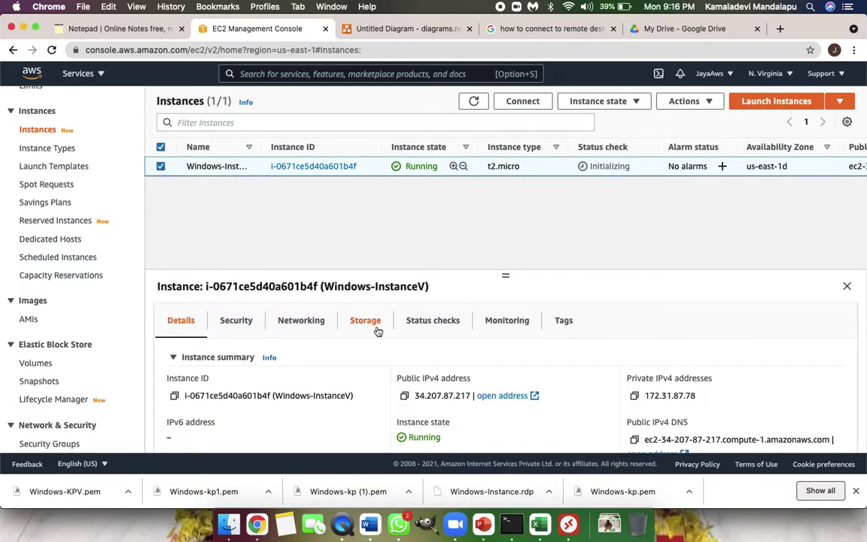
left_click(452, 326)
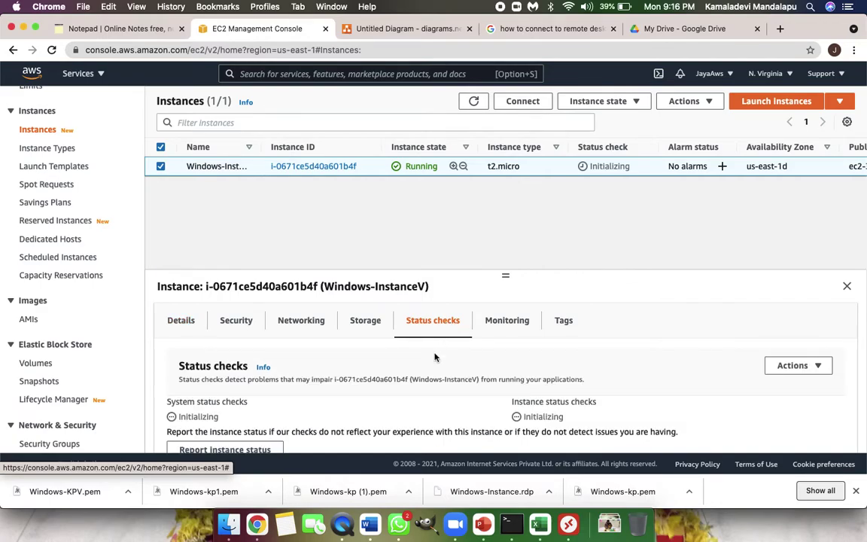
scroll(412, 403, "down", 1)
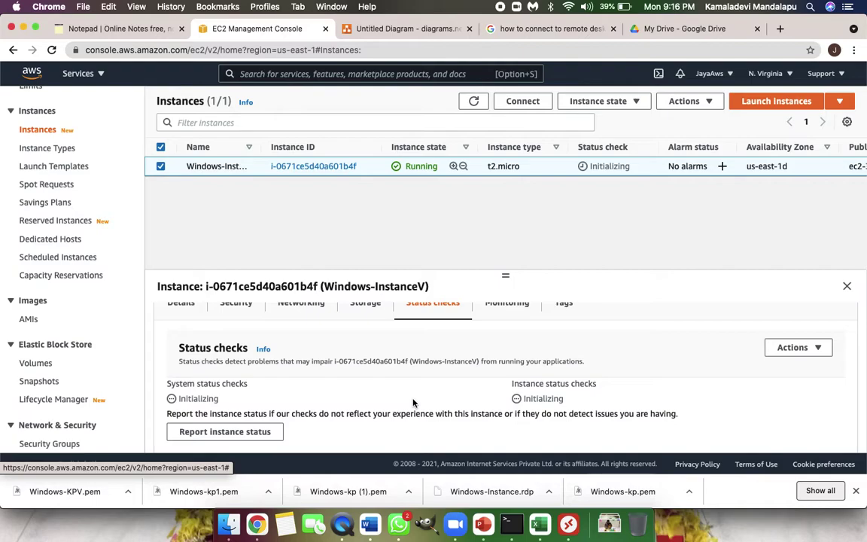
scroll(482, 379, "up", 1)
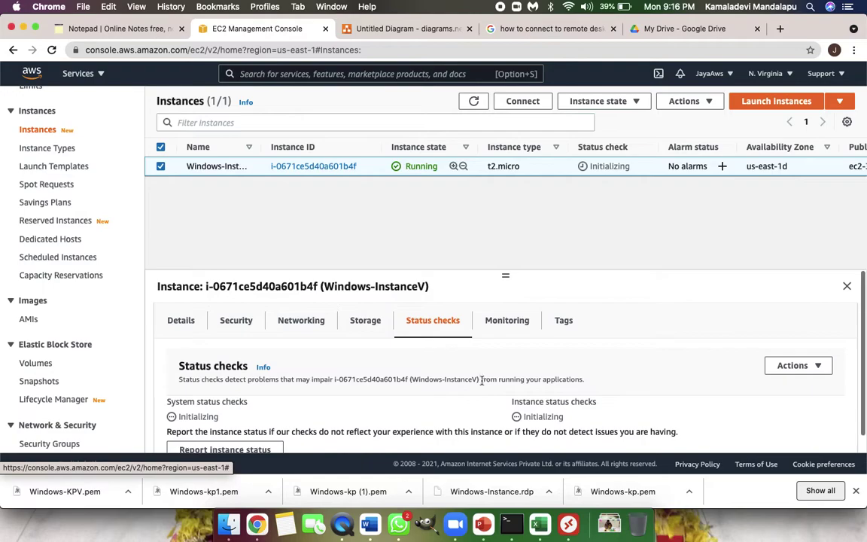
View the monitoring section and the tags of the Windows-InstanceV instance.
left_click(515, 331)
scroll(481, 379, "down", 1)
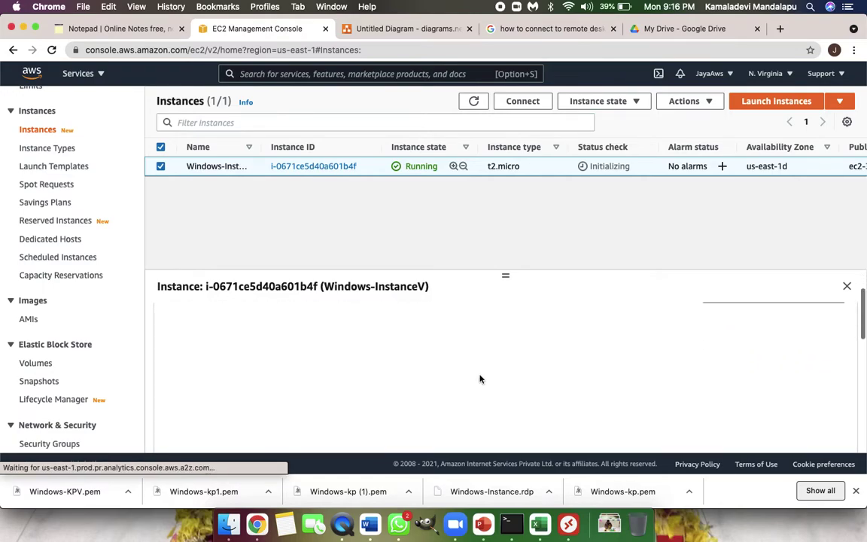
left_click(563, 316)
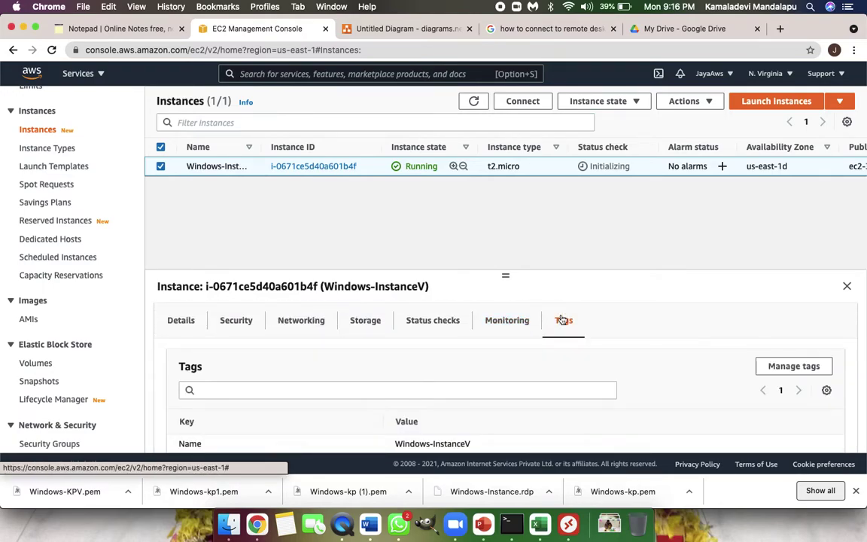
scroll(509, 373, "down", 1)
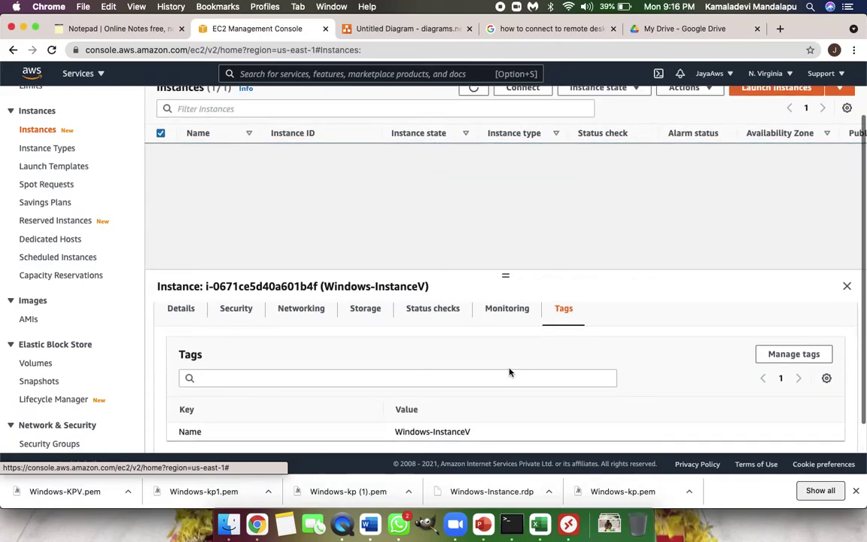
scroll(509, 372, "up", 1)
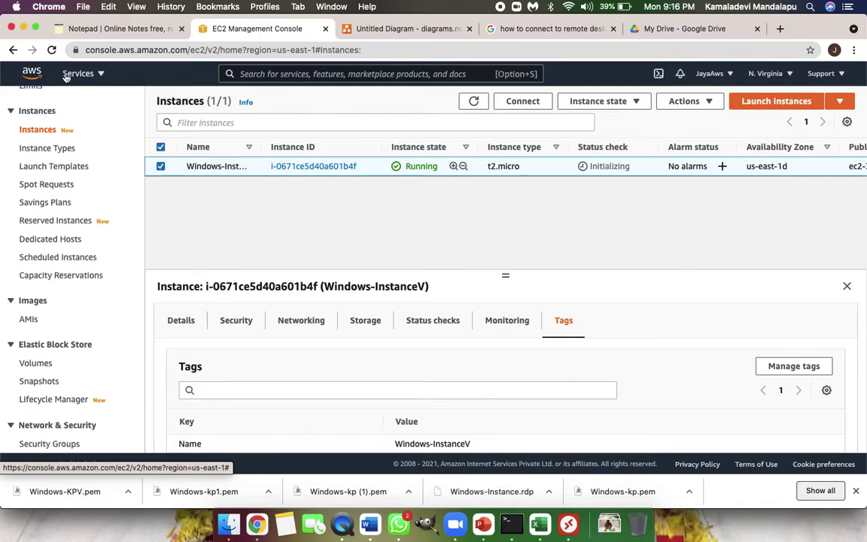
Reload the EC2 page, reselect Windows-InstanceV and refresh the instance list to check its status check again.
left_click(52, 52)
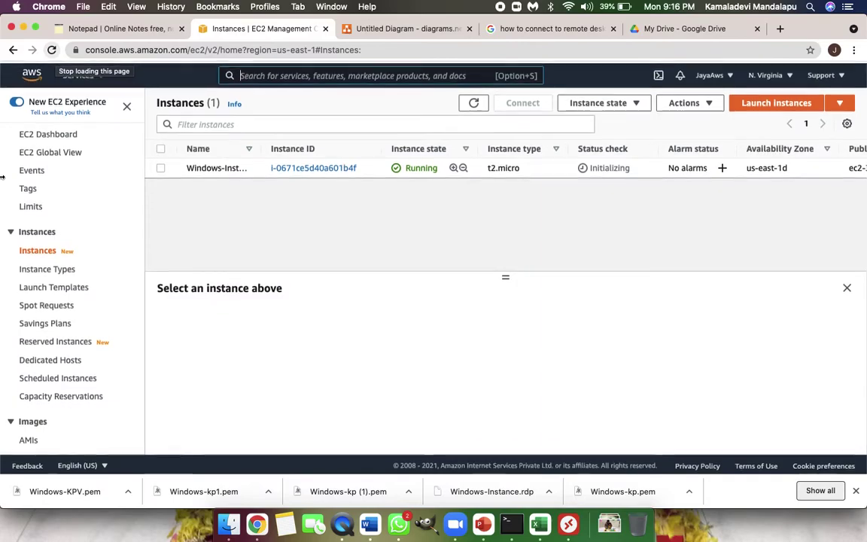
scroll(2, 177, "down", 2)
scroll(2, 177, "down", 7)
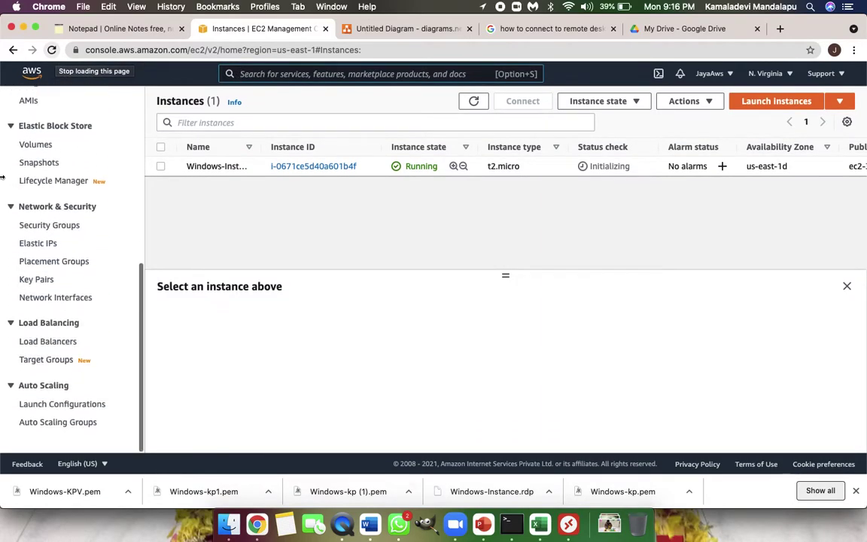
scroll(2, 177, "up", 9)
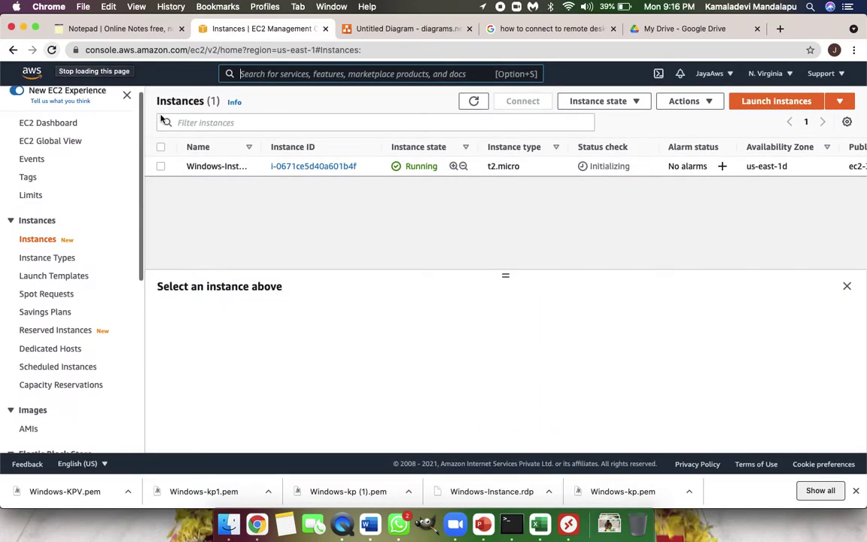
left_click(160, 167)
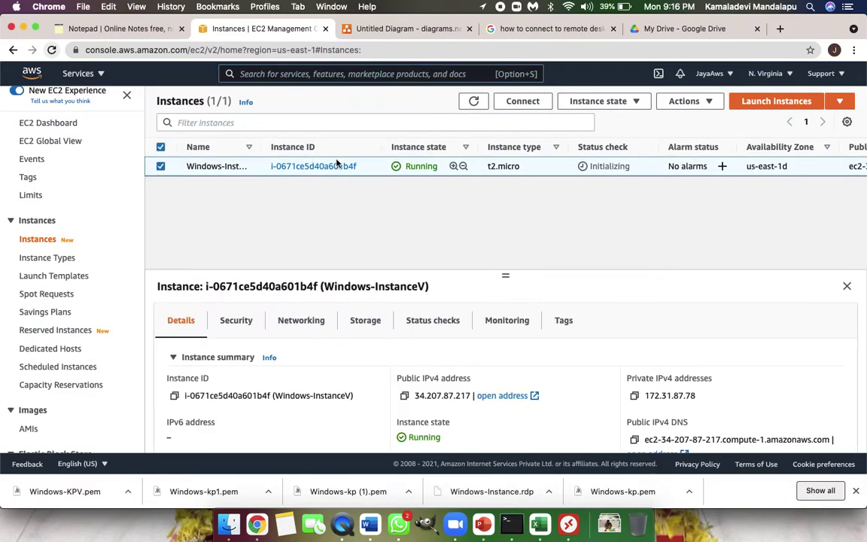
left_click(475, 102)
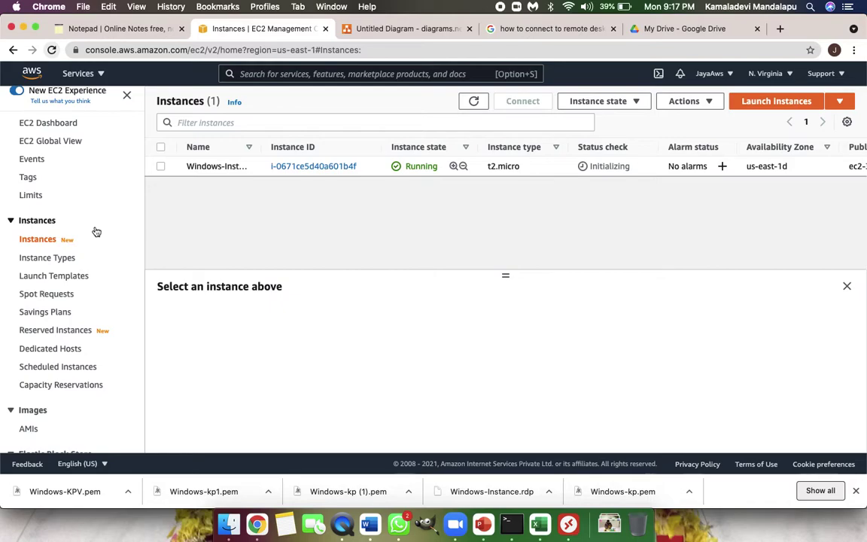
View the instance types and launch templates pages, and return to the EC2 dashboard.
left_click(47, 259)
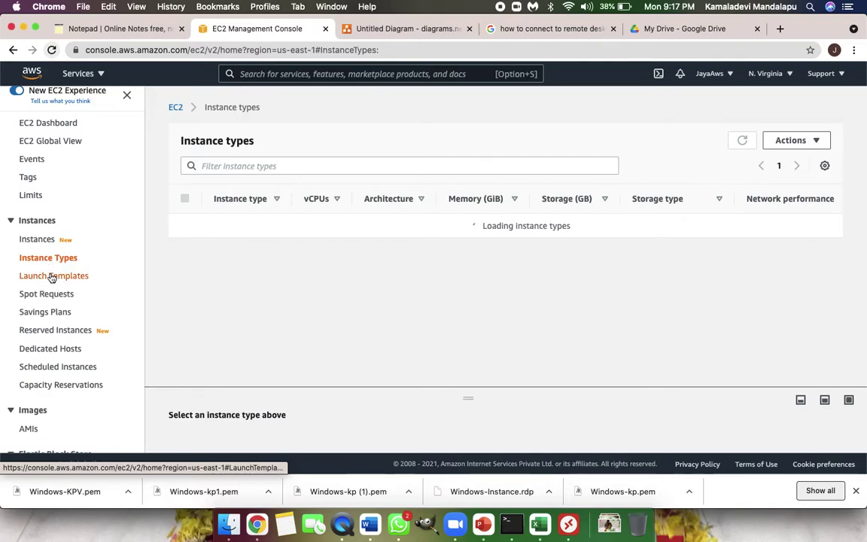
left_click(51, 277)
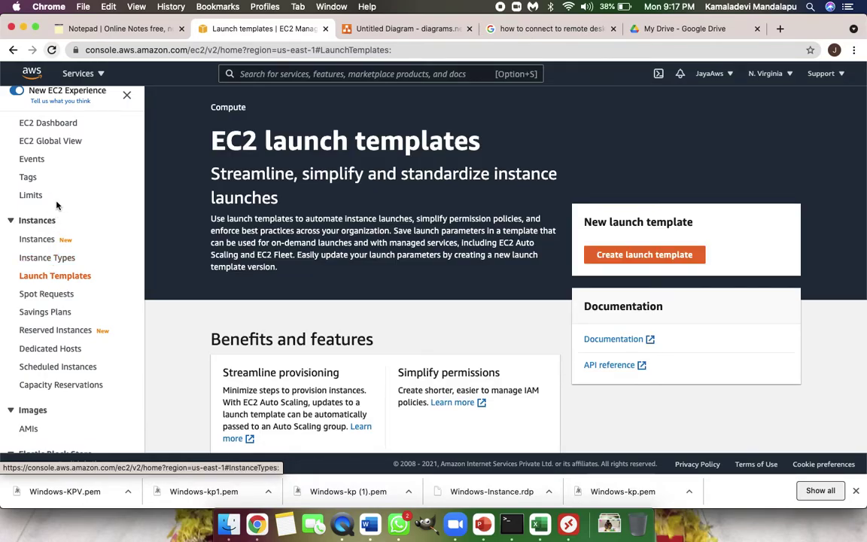
left_click(54, 128)
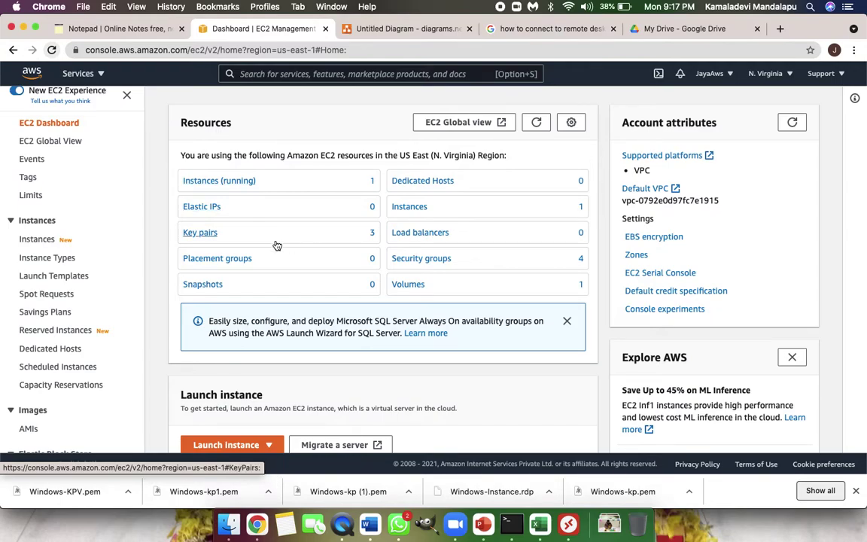
Delete the key pairs Windows-kp and Windows-kp1, confirming the deletion with "Delete".
left_click(212, 236)
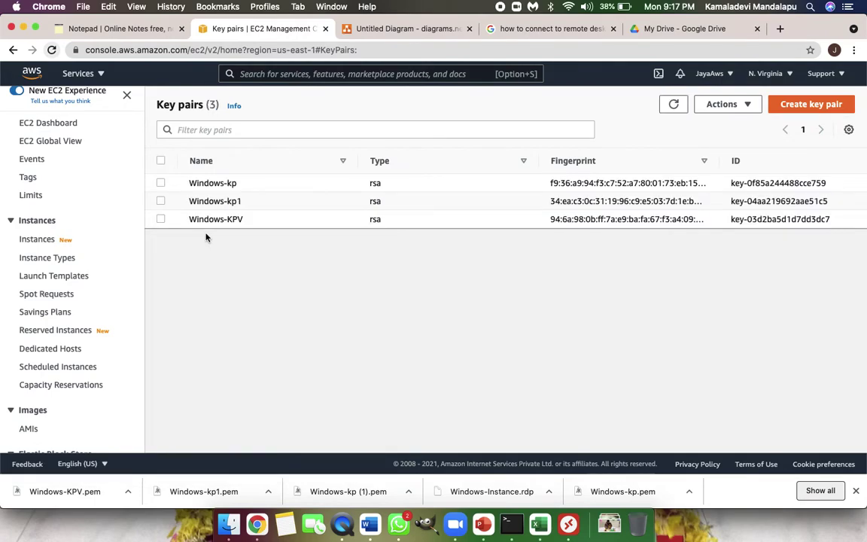
left_click(162, 204)
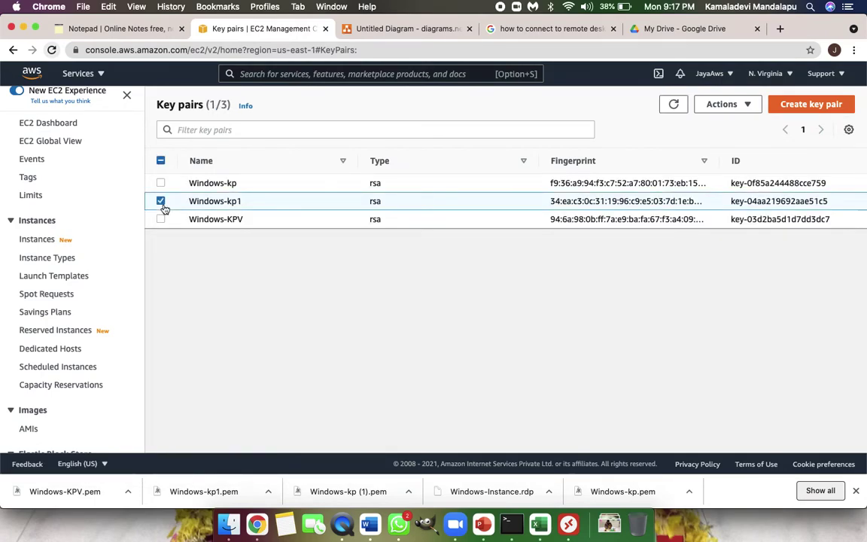
left_click(161, 184)
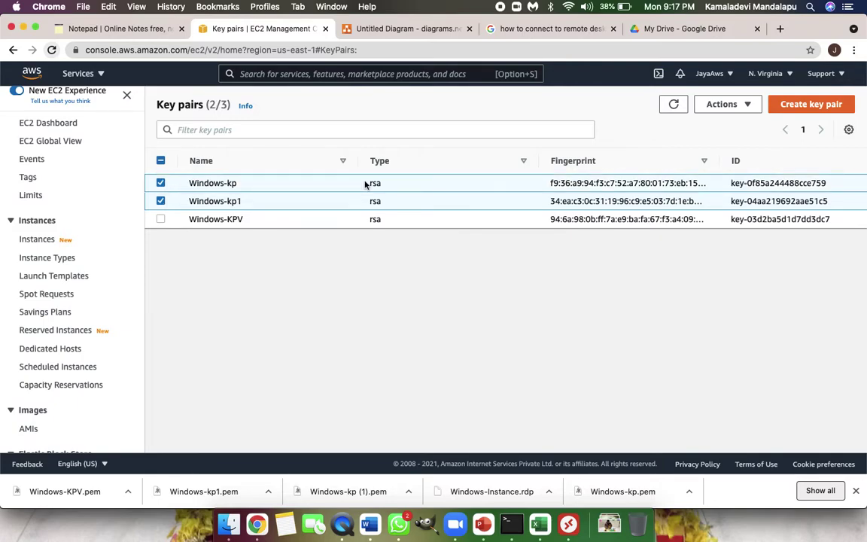
left_click(753, 110)
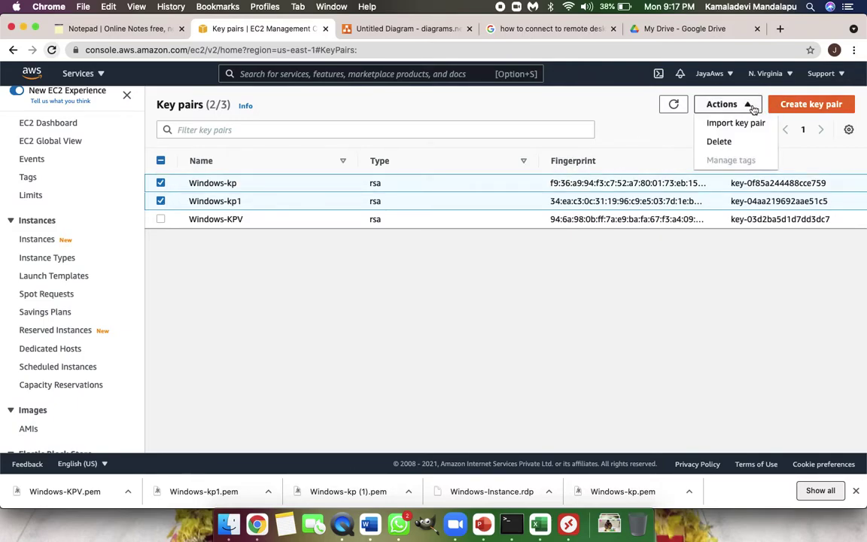
left_click(741, 145)
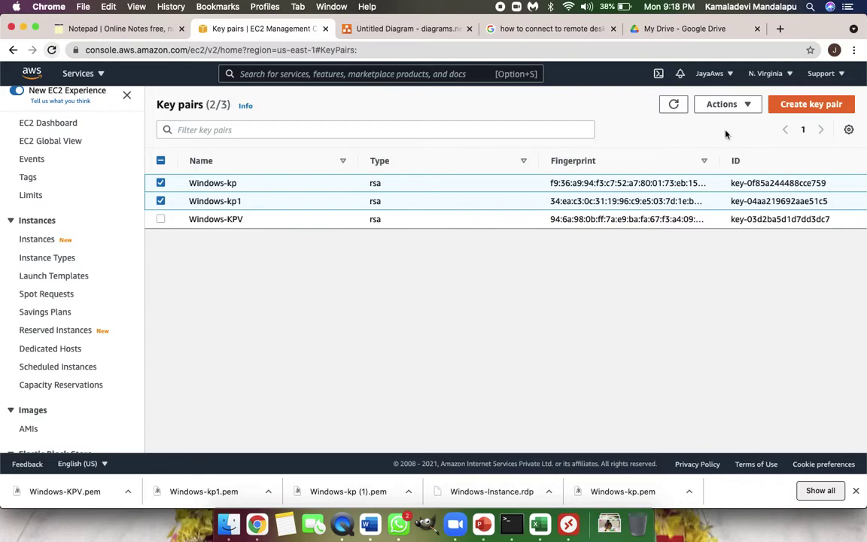
left_click(746, 106)
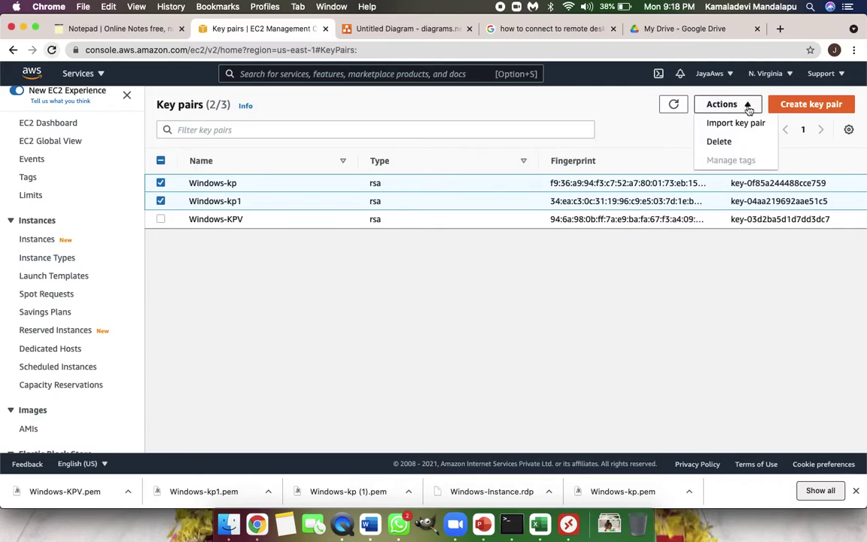
left_click(719, 143)
left_click(440, 298)
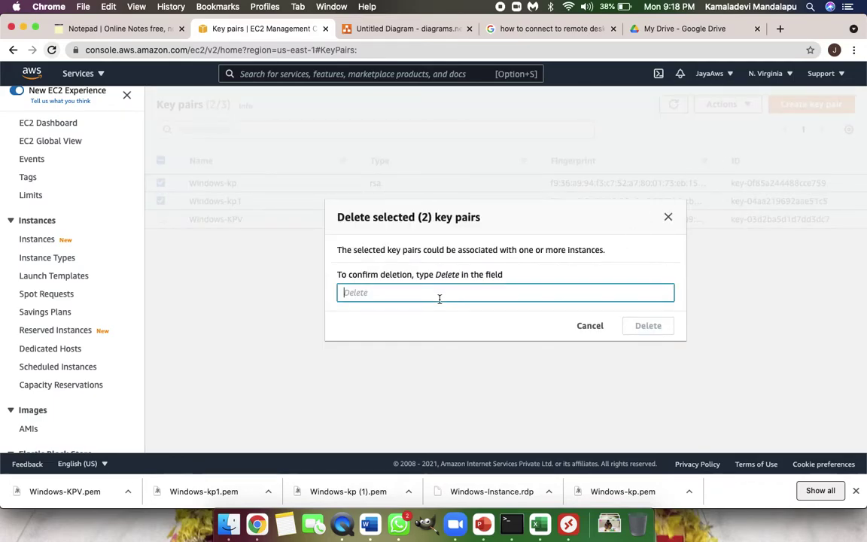
type("Delete")
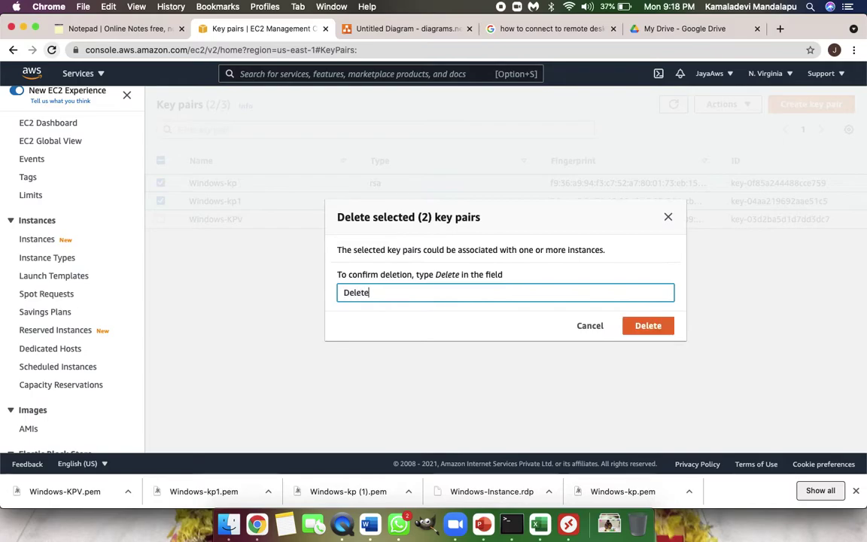
left_click(649, 329)
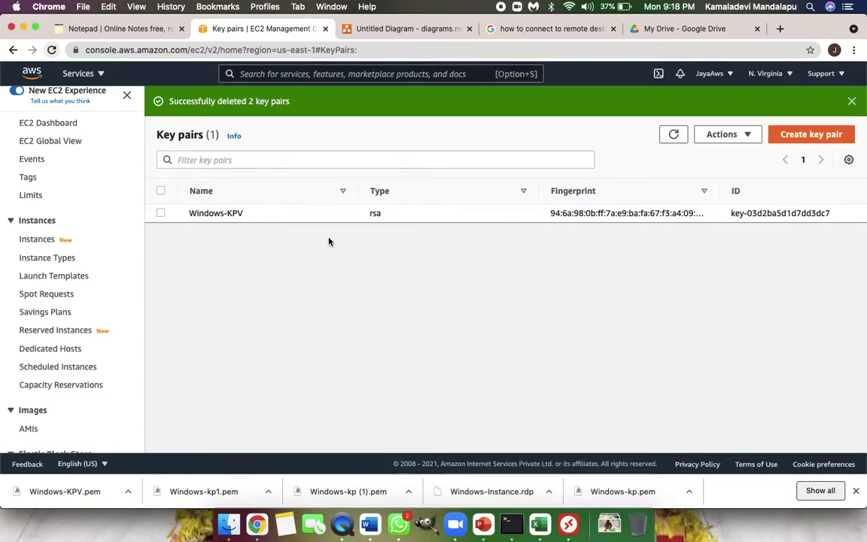
Reload the EC2 dashboard to check the updated resource counts, and open the instance list.
left_click(59, 125)
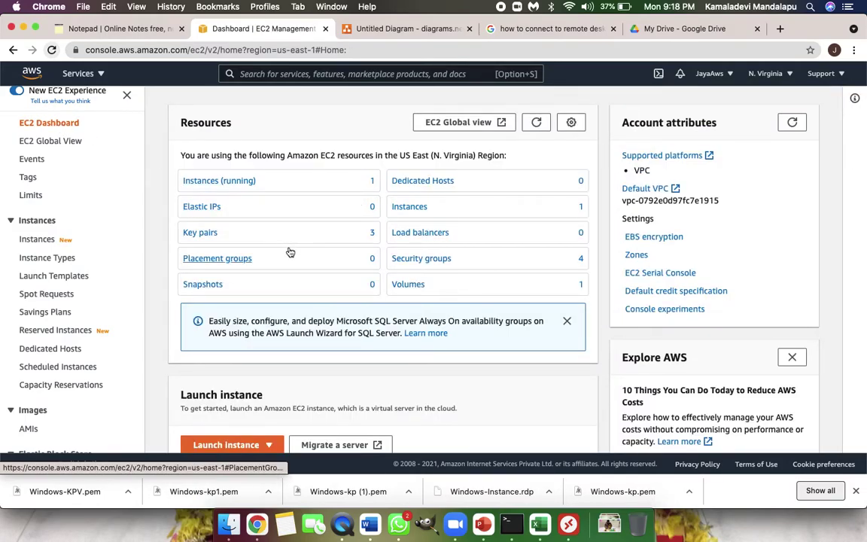
left_click(53, 52)
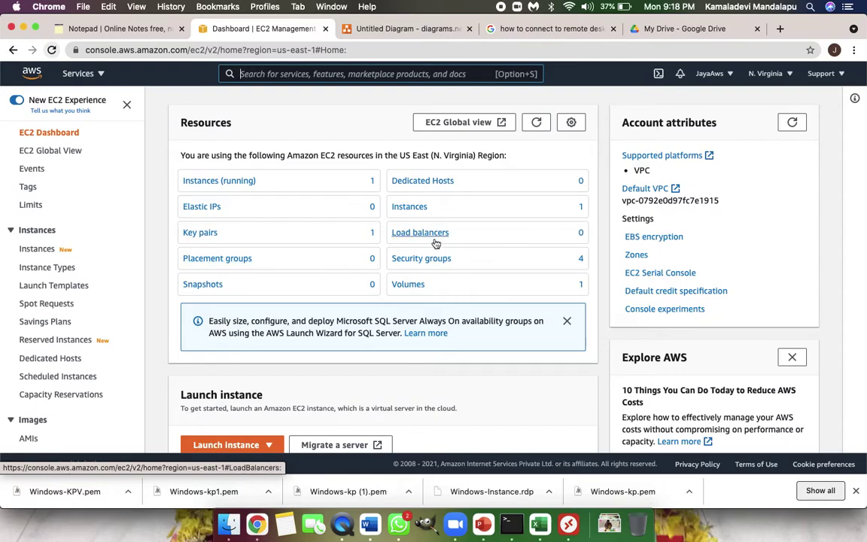
left_click(411, 207)
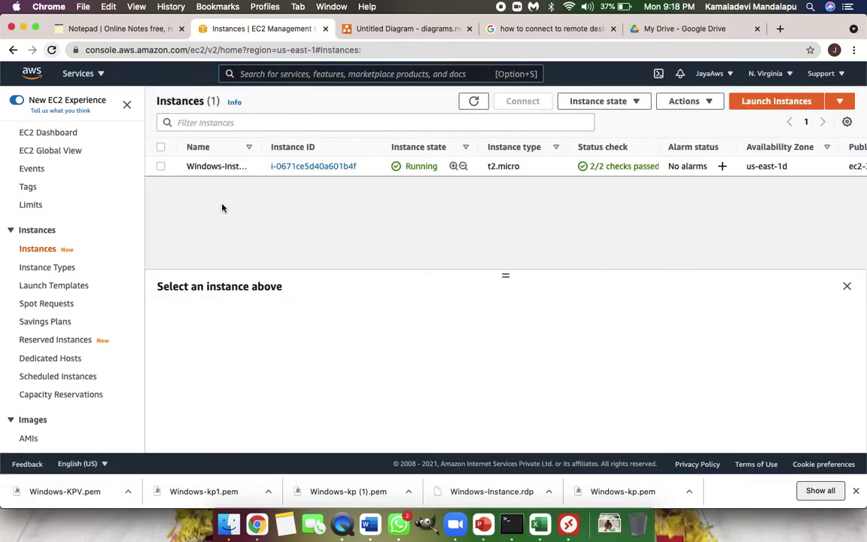
View the RDP client connection options for Windows-InstanceV, and return to the instance list.
left_click(161, 166)
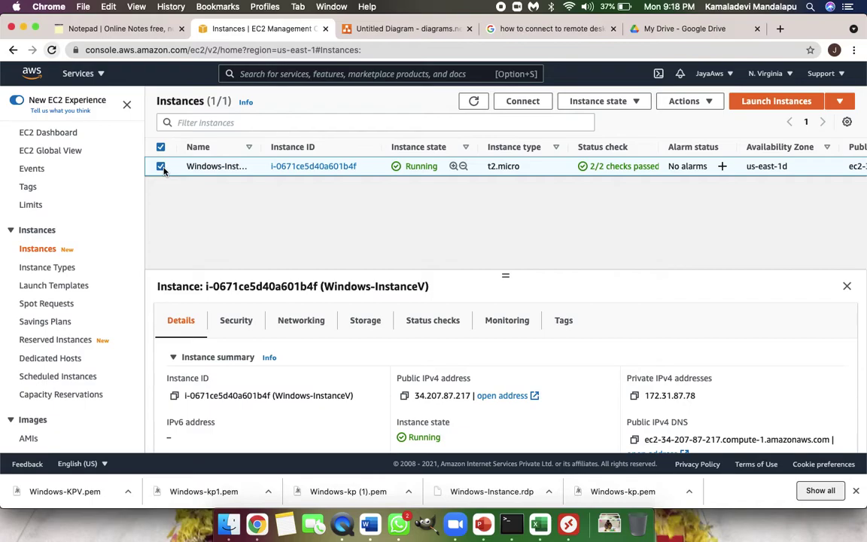
left_click(523, 101)
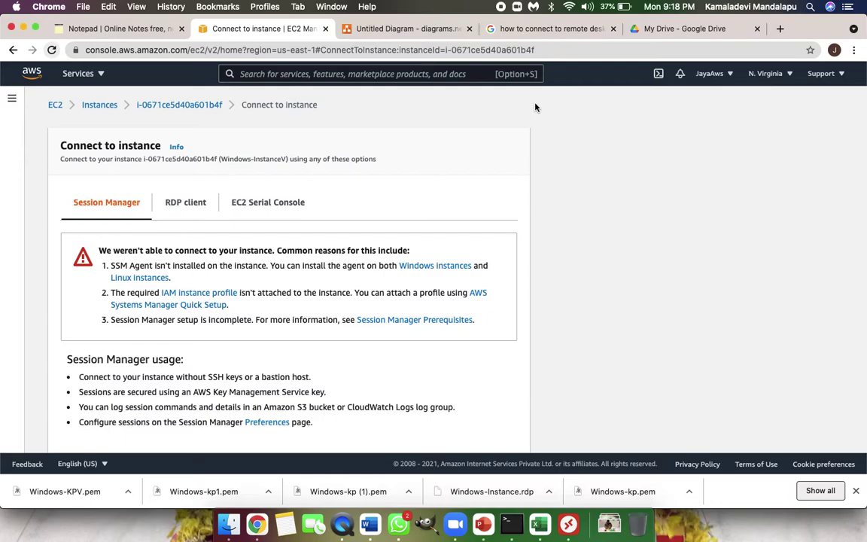
left_click(195, 208)
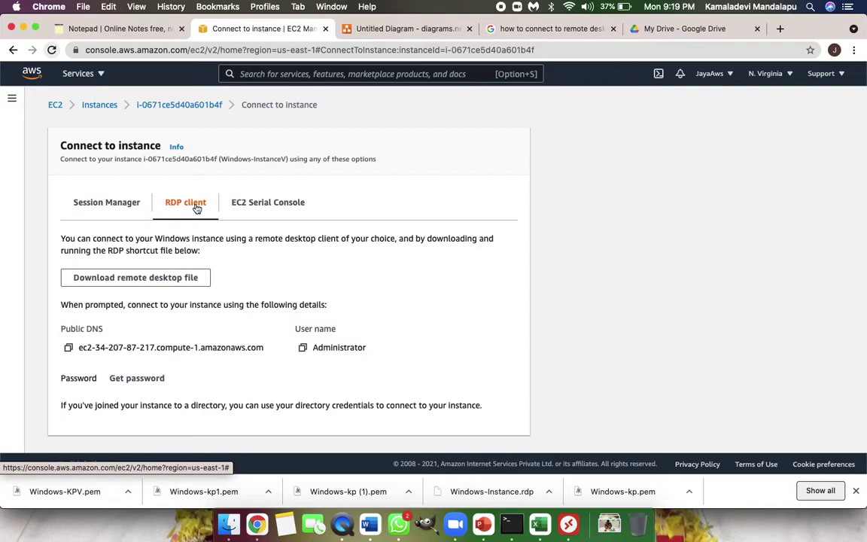
left_click(101, 106)
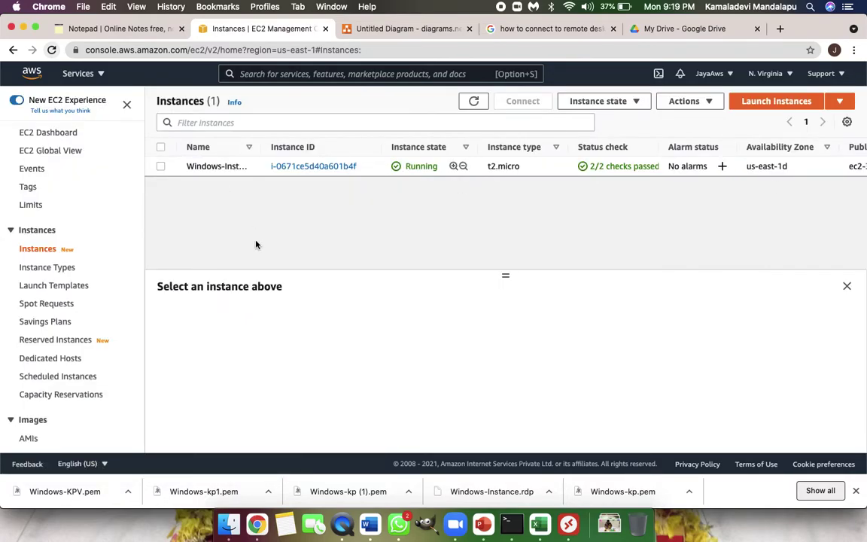
Copy the public IPv4 address from the instance summary of Windows-InstanceV.
left_click(161, 167)
left_click(161, 167)
left_click(162, 168)
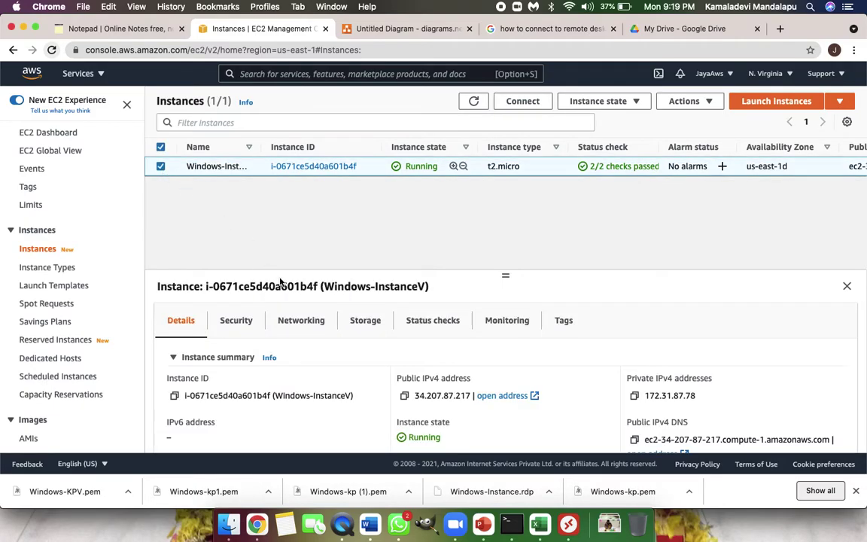
scroll(368, 330, "down", 2)
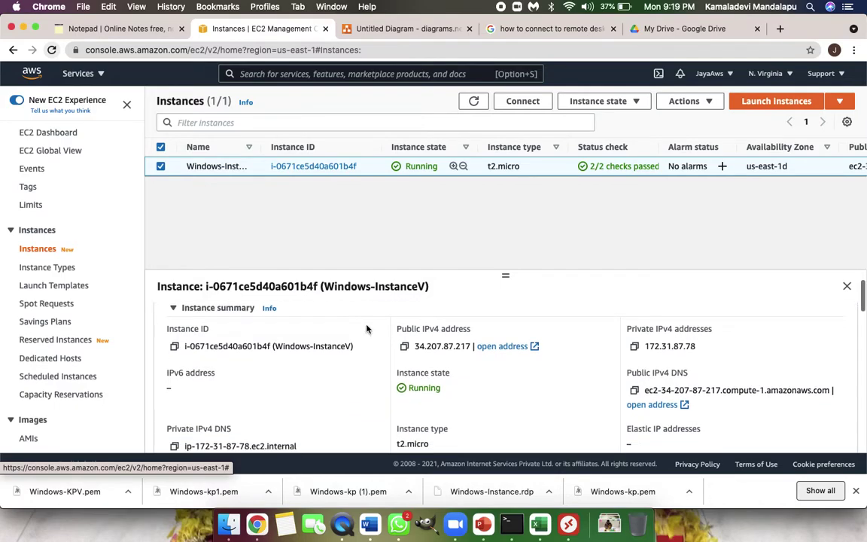
scroll(367, 329, "up", 1)
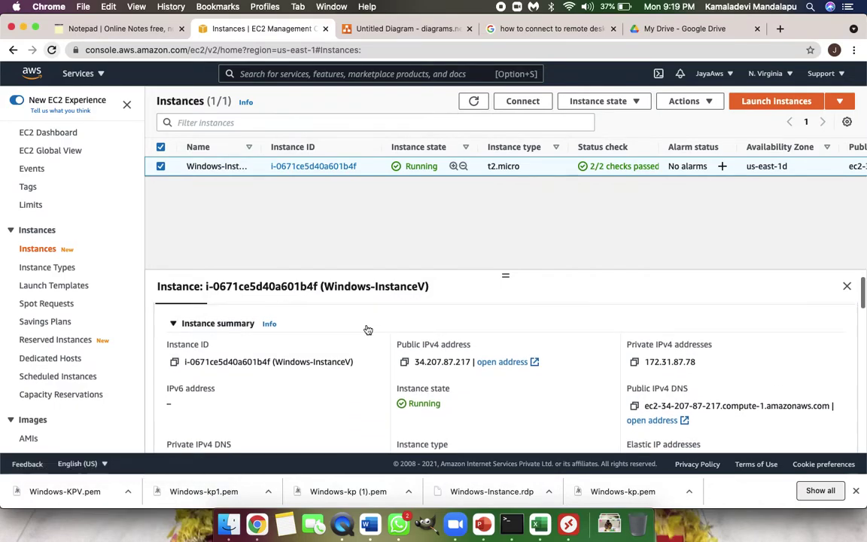
left_click(405, 362)
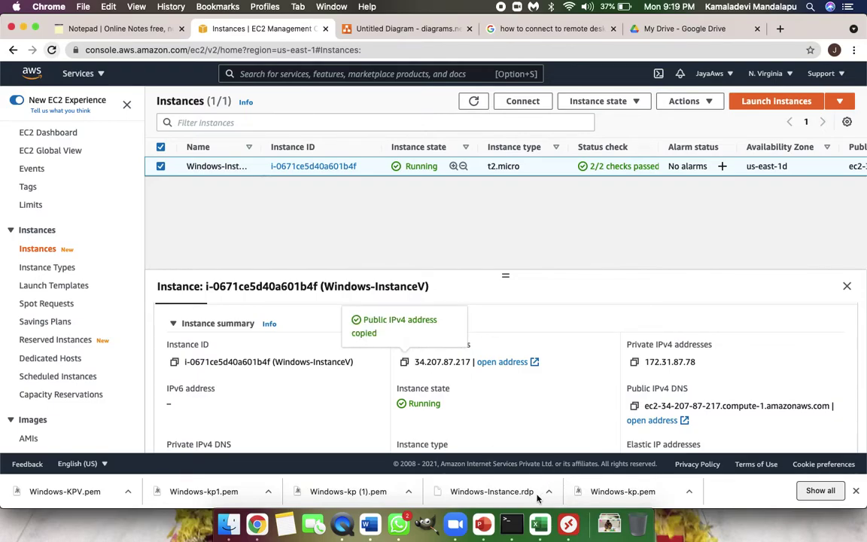
left_click(488, 453)
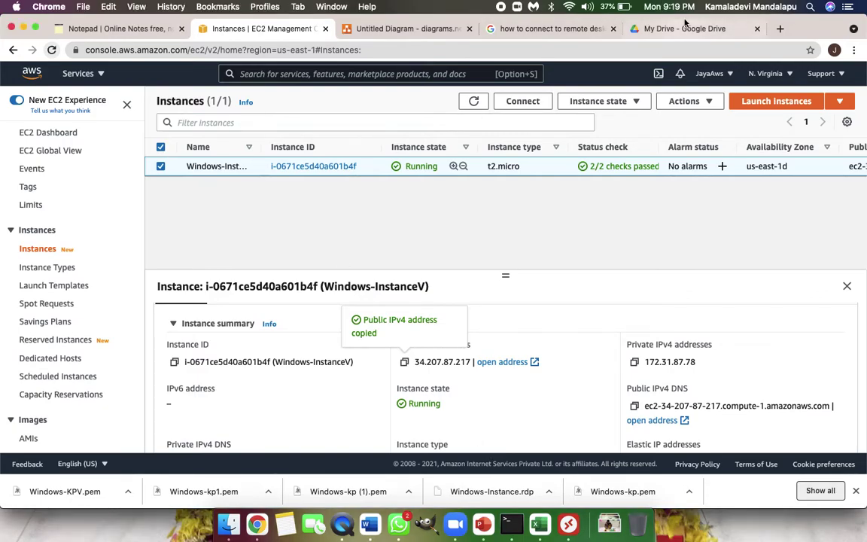
Switch to Microsoft Remote Desktop and add a PC with the copied address 34.207.87.217 as its name.
left_click(811, 11)
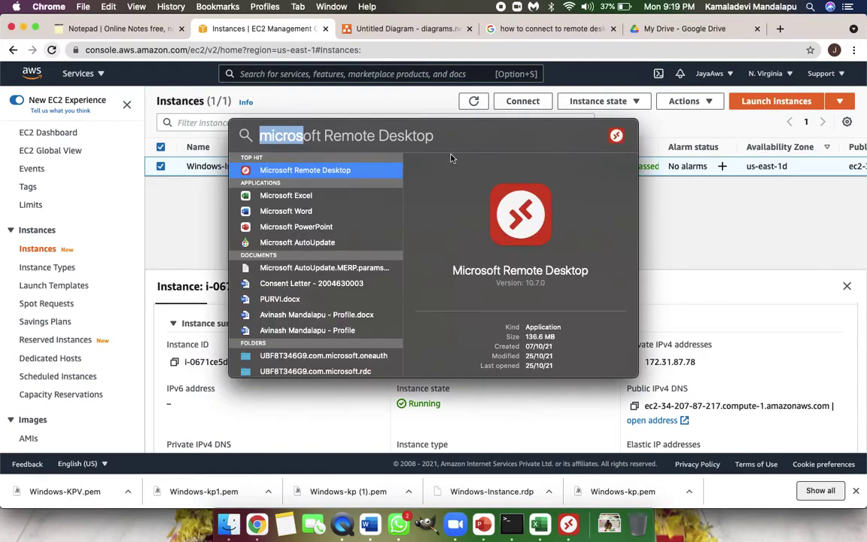
left_click(348, 170)
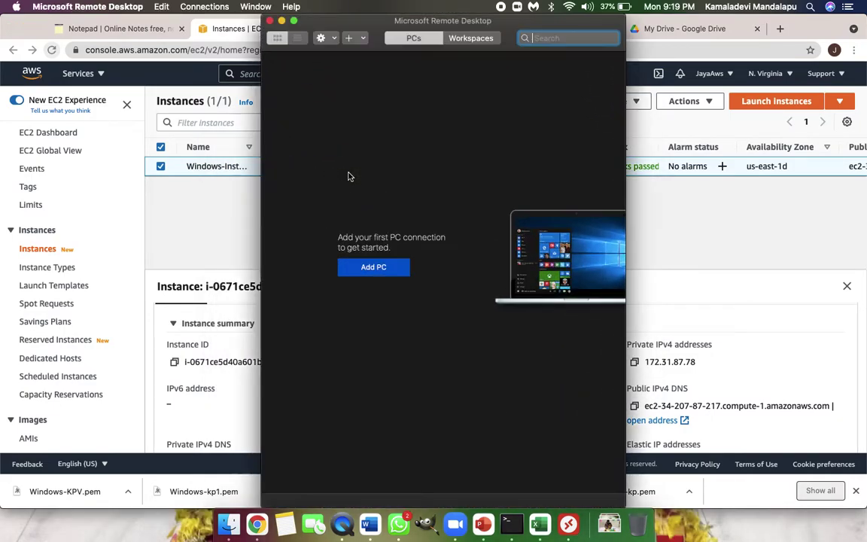
left_click(374, 268)
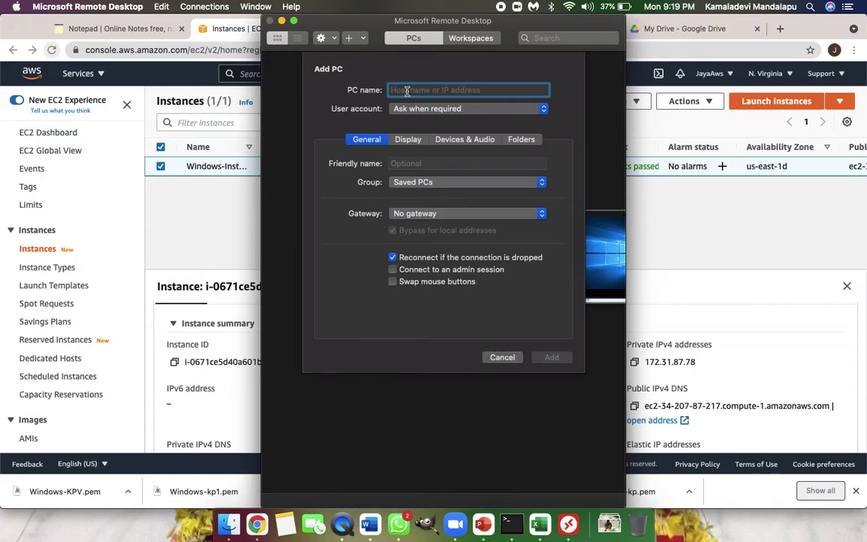
key("super+v")
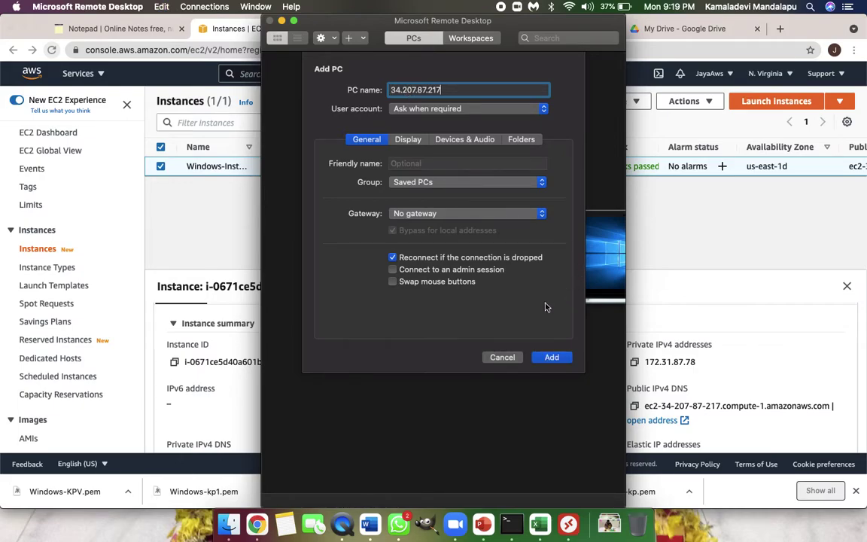
left_click(551, 358)
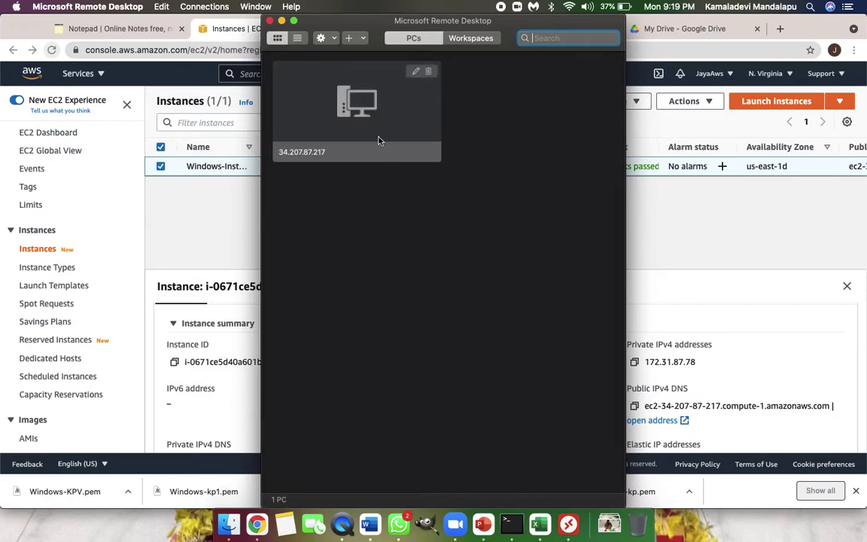
Review and save the settings of the newly added PC, and start a connection to it.
left_click(358, 117)
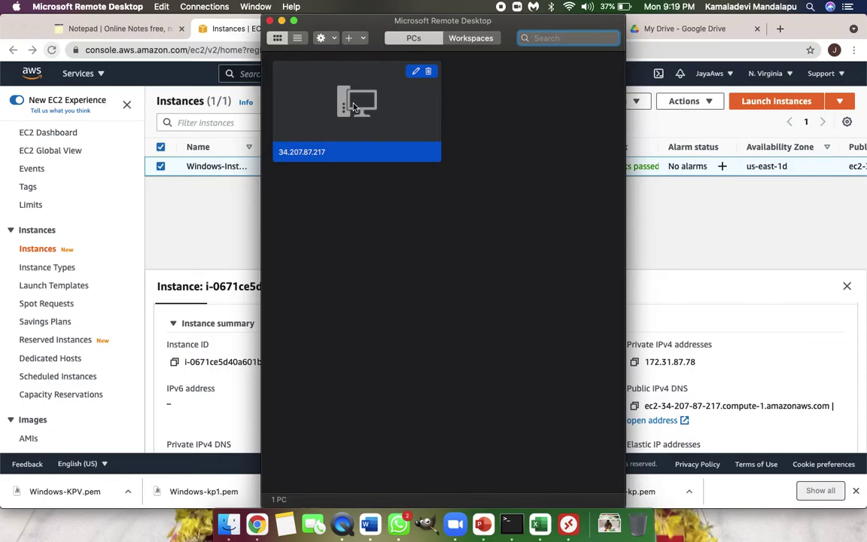
left_click(416, 73)
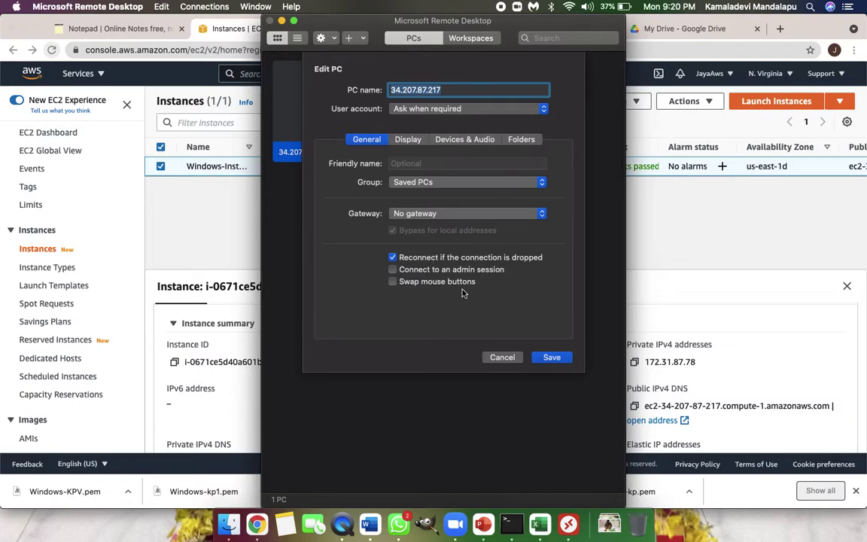
left_click(551, 358)
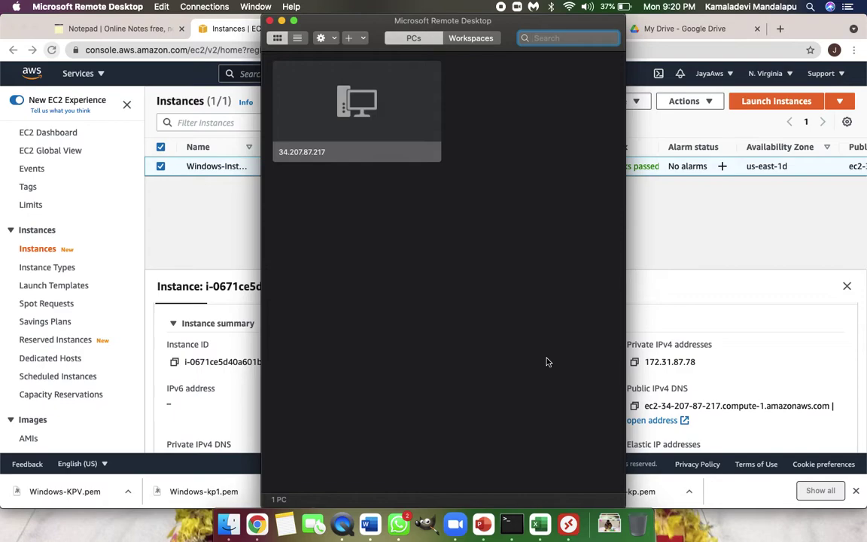
left_click(348, 109)
double_click(358, 108)
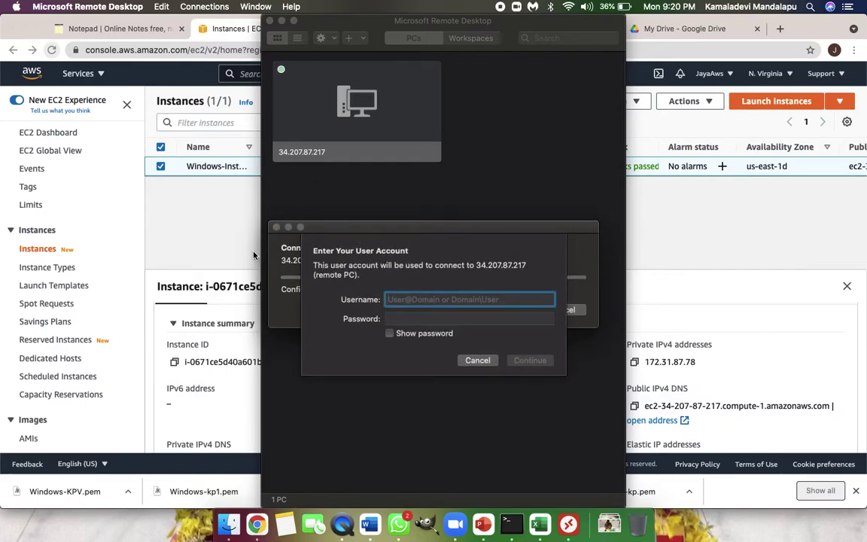
left_click(228, 225)
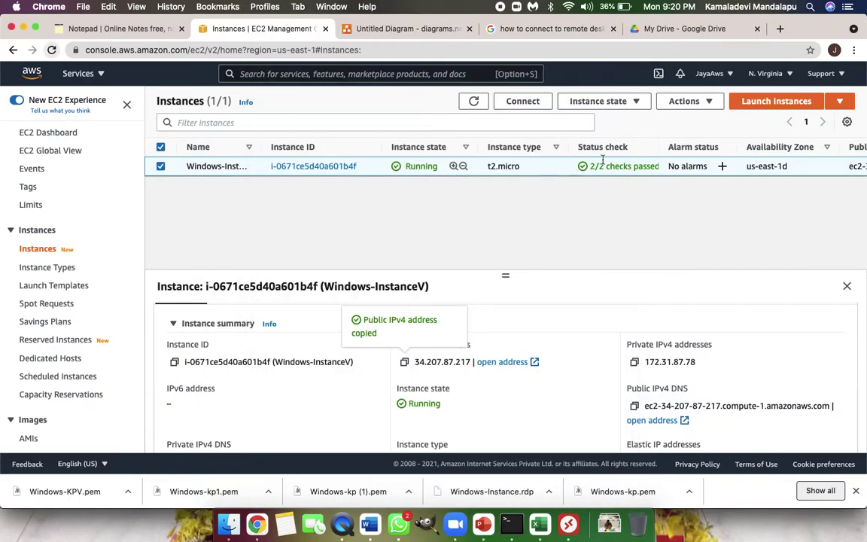
left_click(520, 101)
left_click(178, 209)
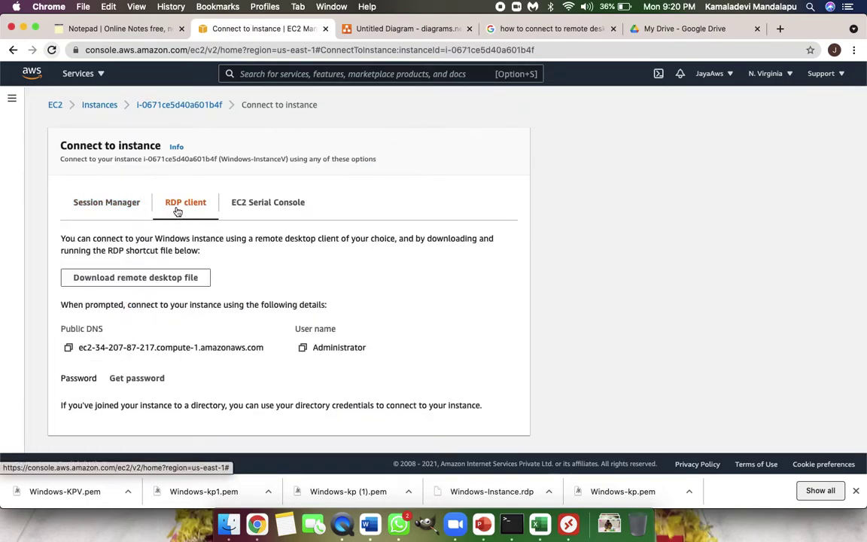
scroll(225, 265, "down", 1)
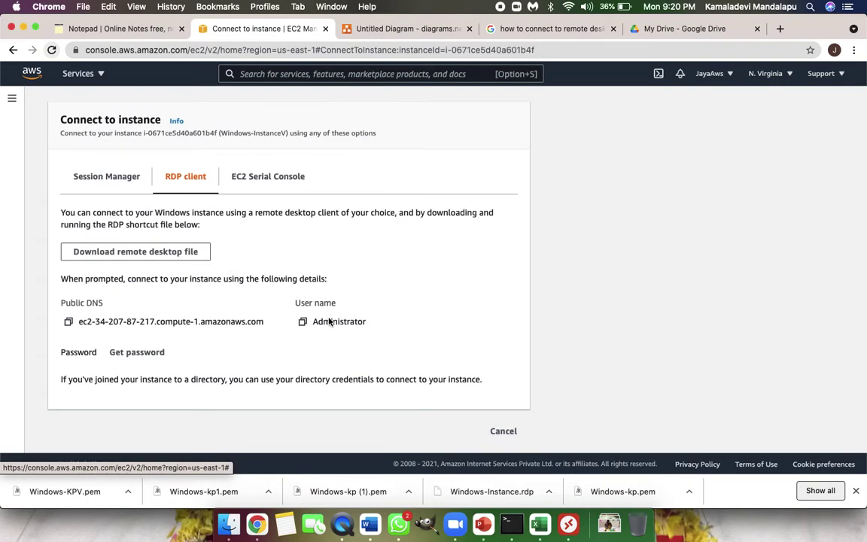
left_click(303, 321)
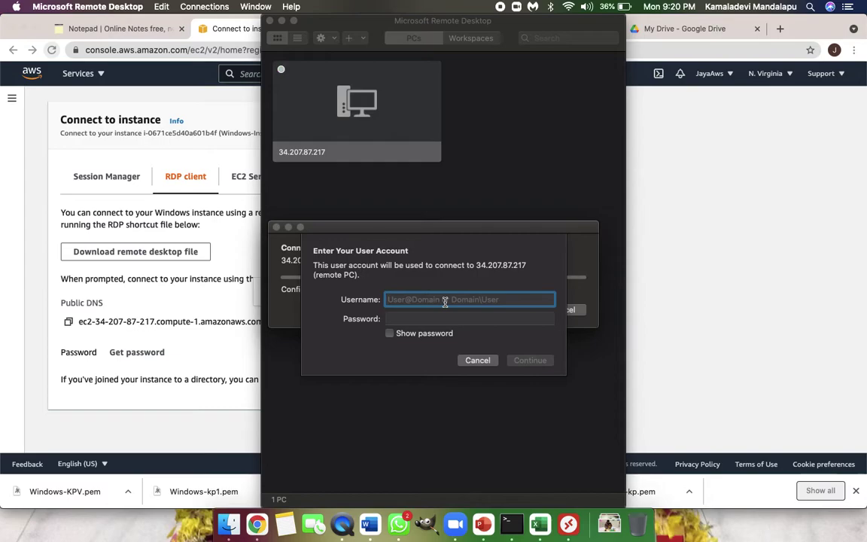
key("super+v")
Return to the AWS console, request the instance's Windows password, and load the key pair file Windows-KPV.pem from Downloads.
left_click(221, 355)
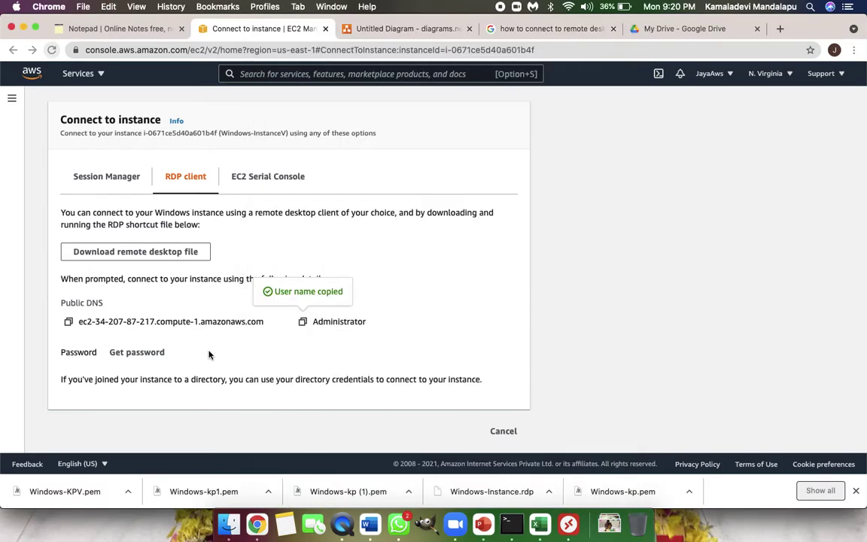
left_click(159, 355)
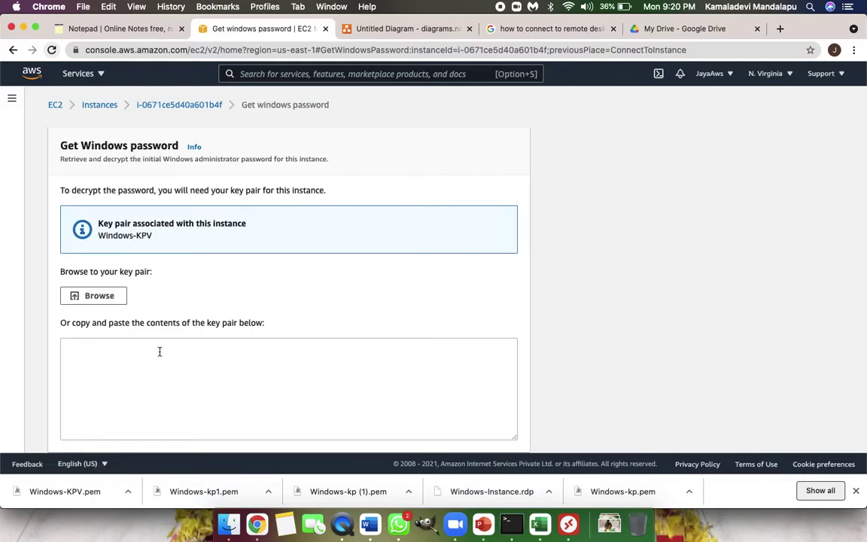
left_click(113, 302)
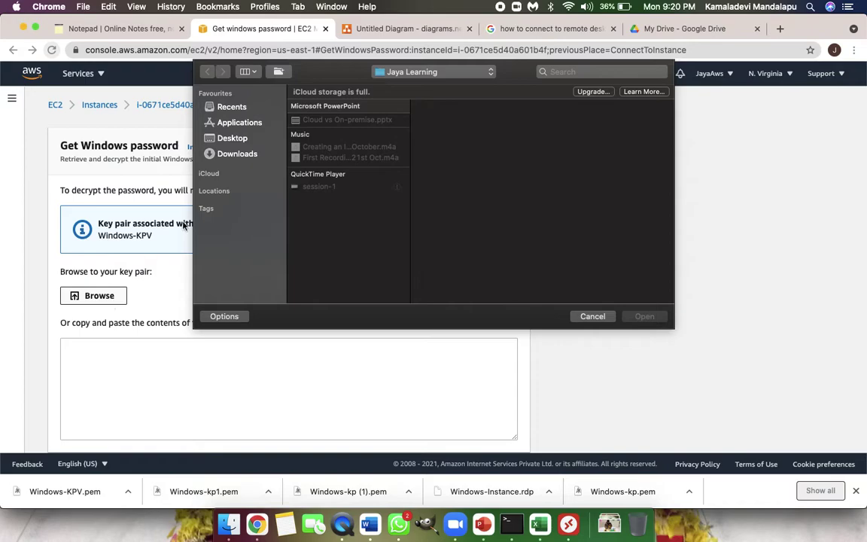
left_click(236, 157)
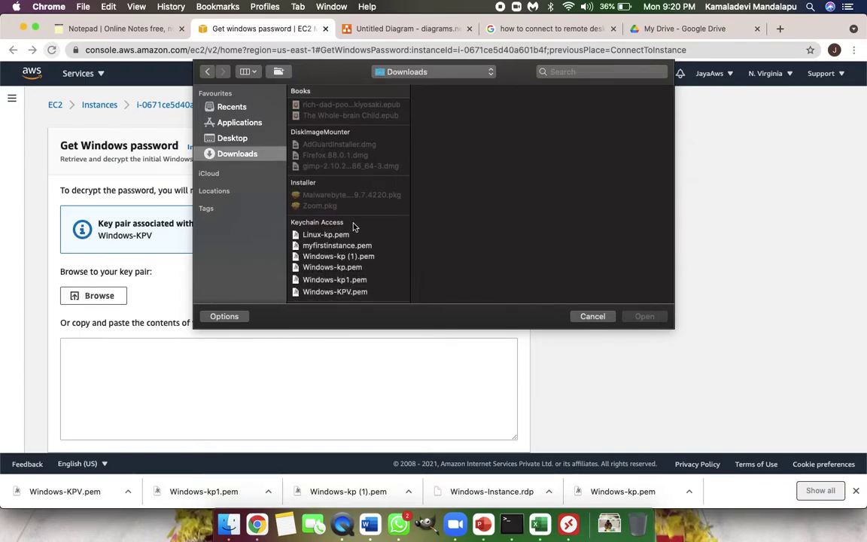
left_click(348, 292)
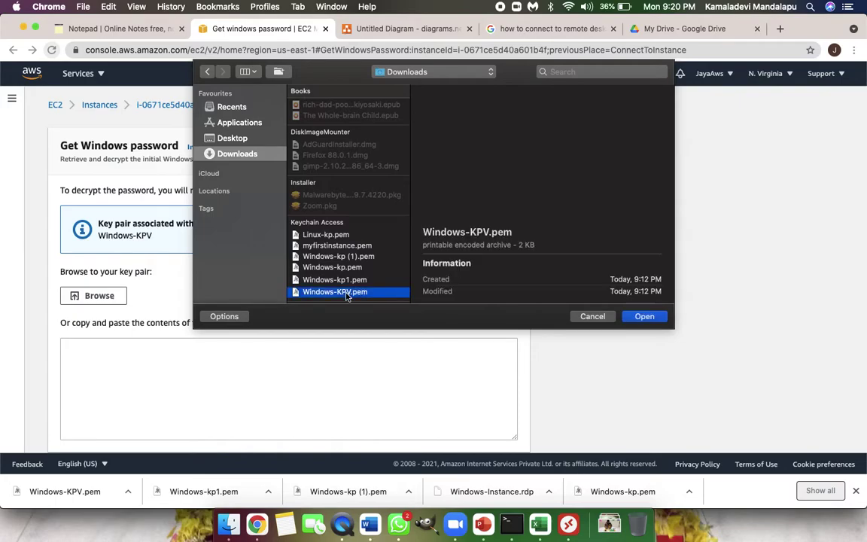
left_click(648, 317)
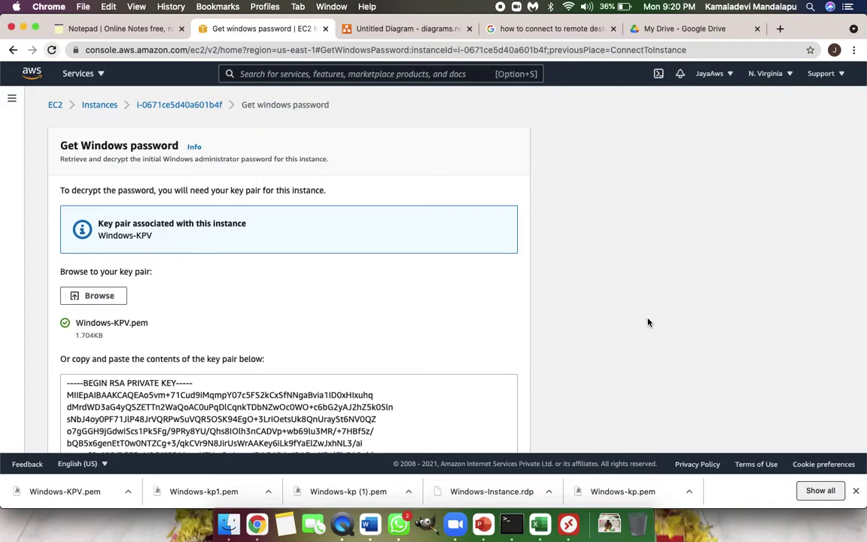
Decrypt the Windows administrator password with the loaded key pair and copy it from the RDP client details.
scroll(470, 331, "down", 5)
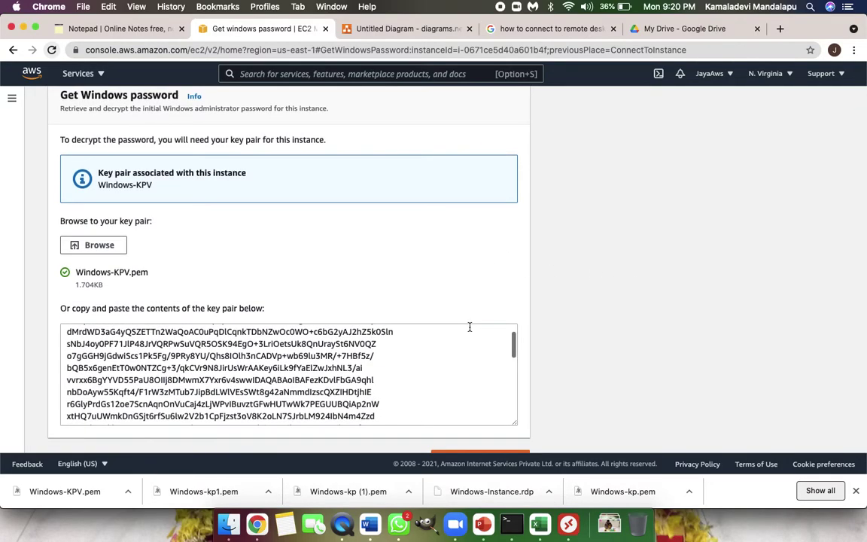
scroll(529, 329, "down", 2)
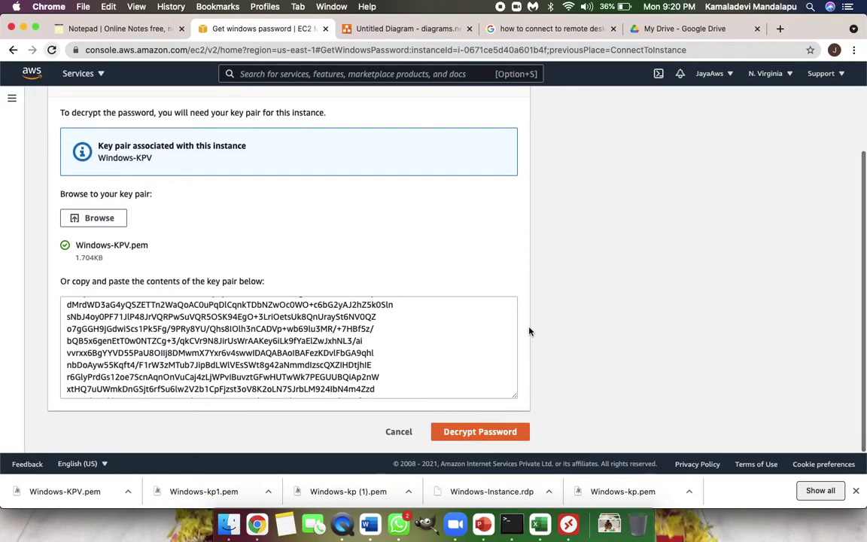
left_click(479, 432)
scroll(442, 384, "down", 2)
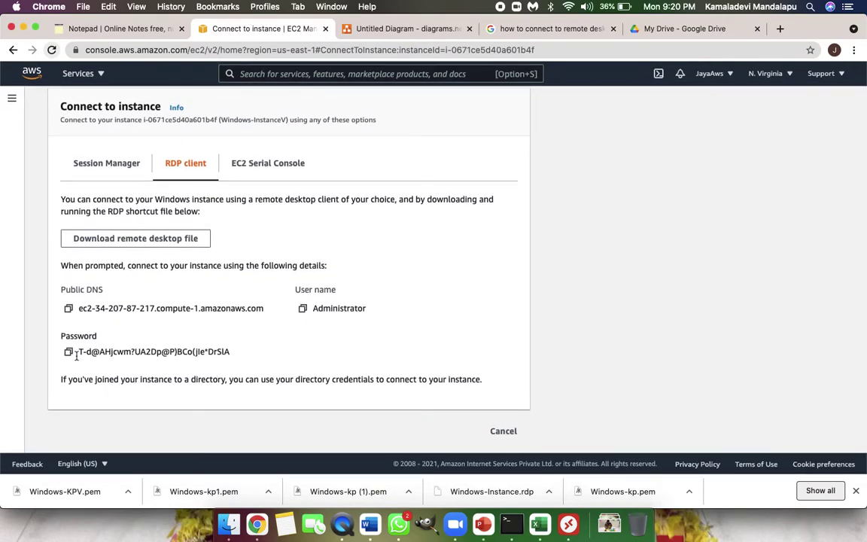
left_click(69, 352)
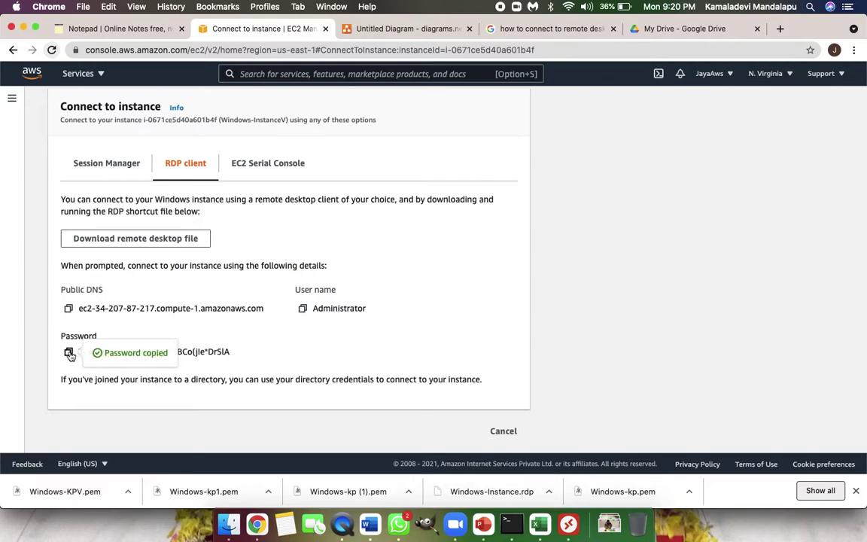
Switch to Microsoft Remote Desktop, paste the administrator password, submit the account details, and continue connecting despite the unverified certificate.
left_click(557, 490)
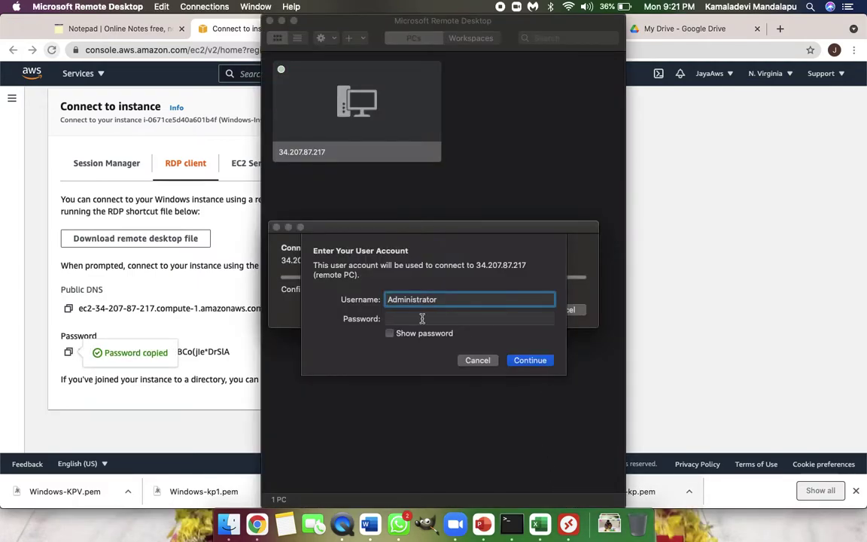
left_click(416, 318)
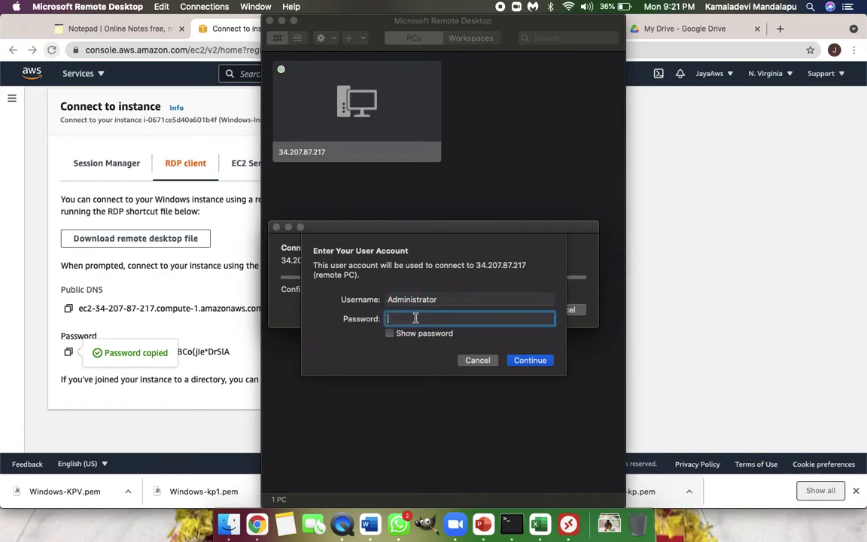
key("super+v")
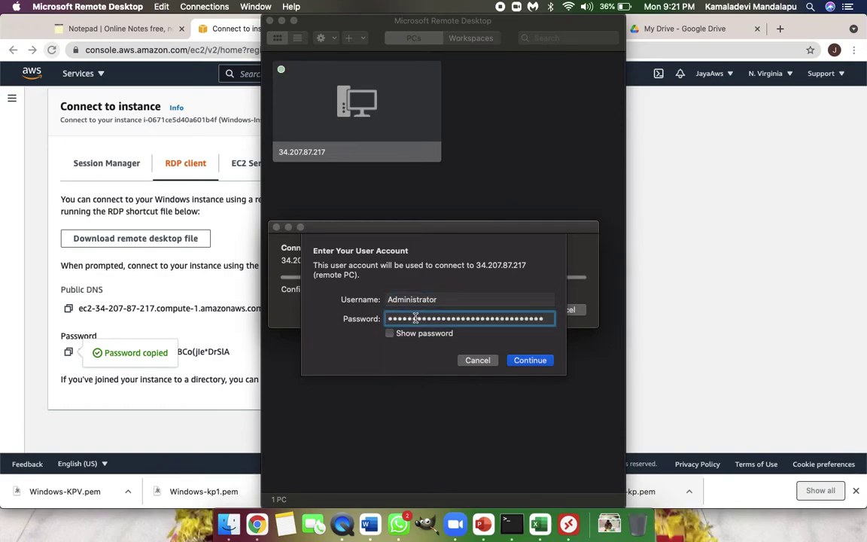
left_click(531, 361)
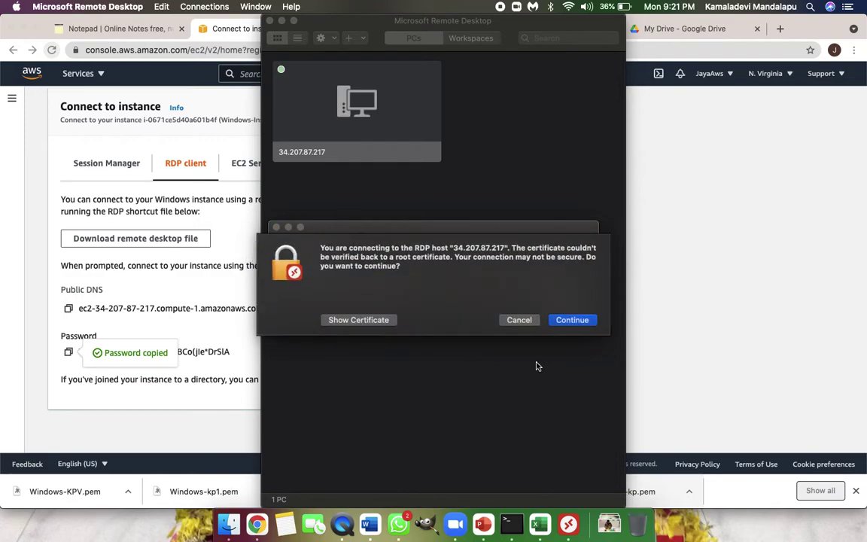
left_click(566, 330)
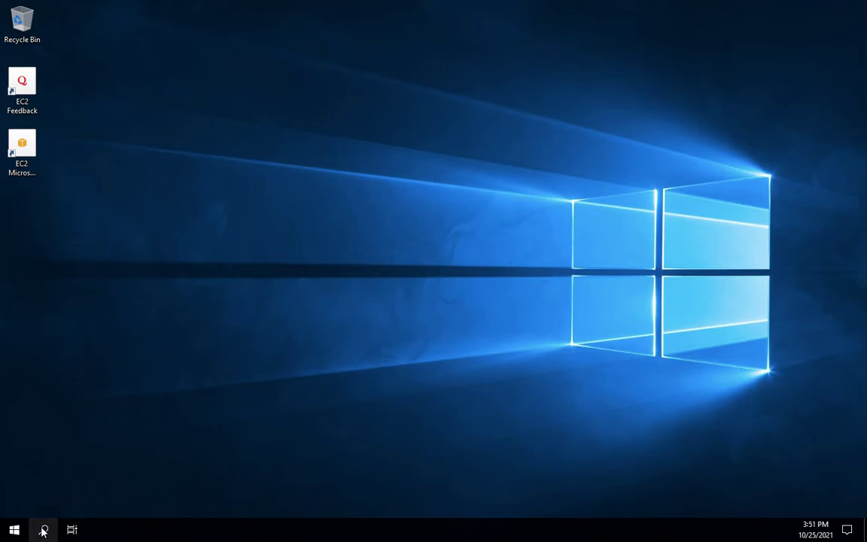
Find and open Server Manager on the remote Windows server, close the Windows Admin Center message, and refresh the dashboard.
left_click(44, 531)
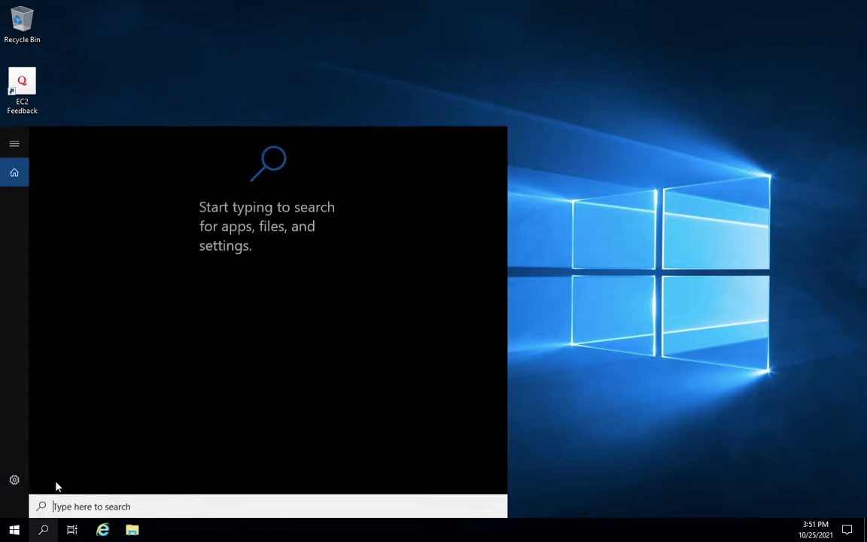
type("s")
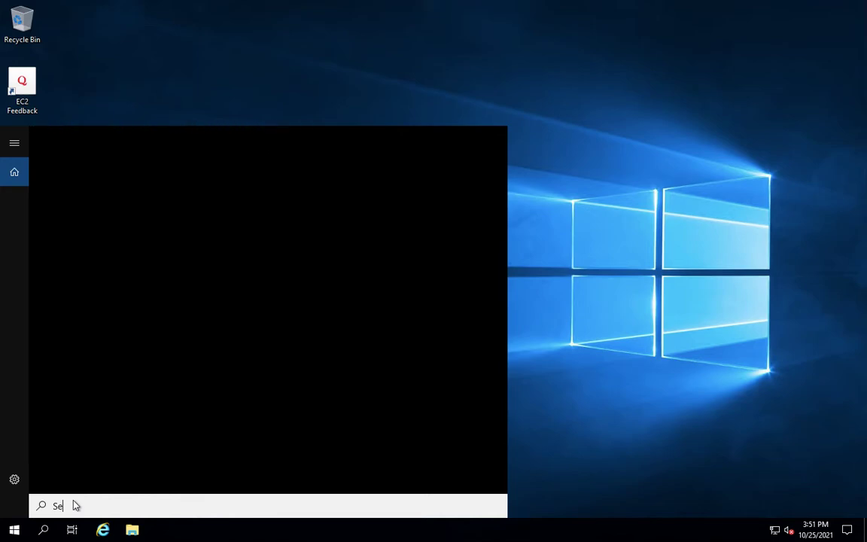
type("er")
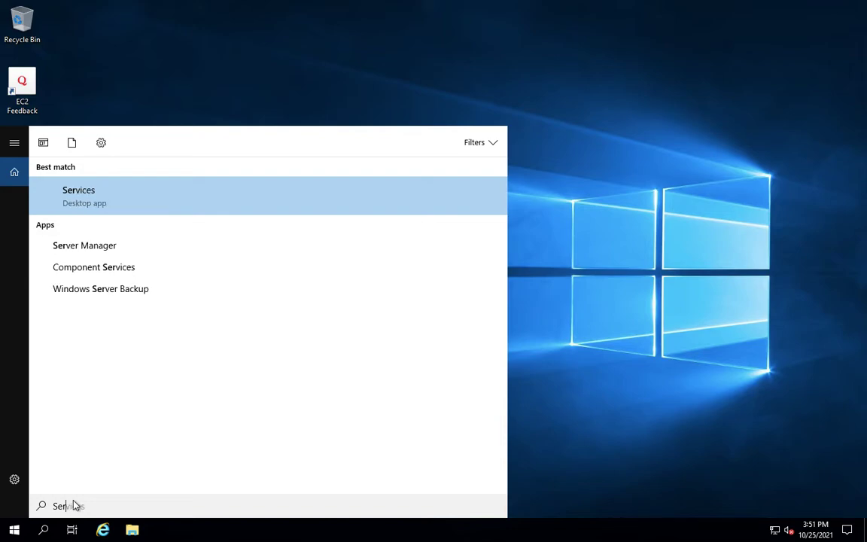
left_click(76, 246)
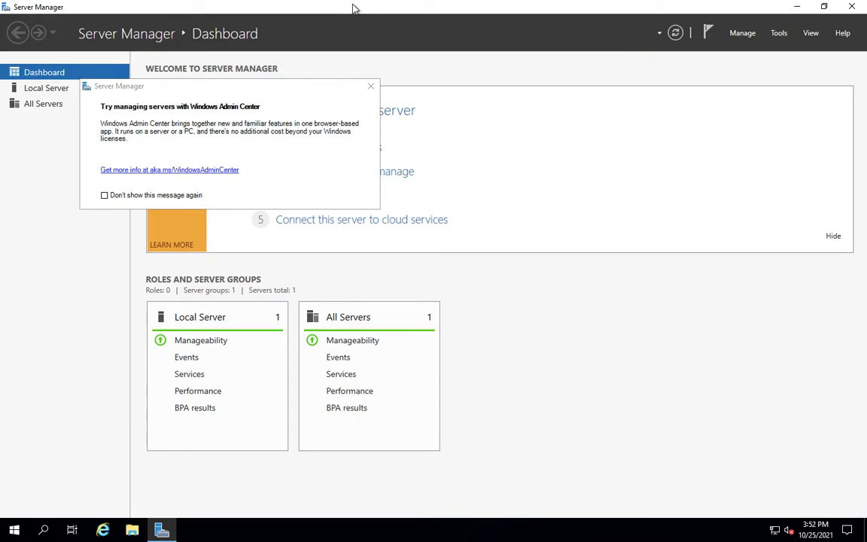
left_click(370, 88)
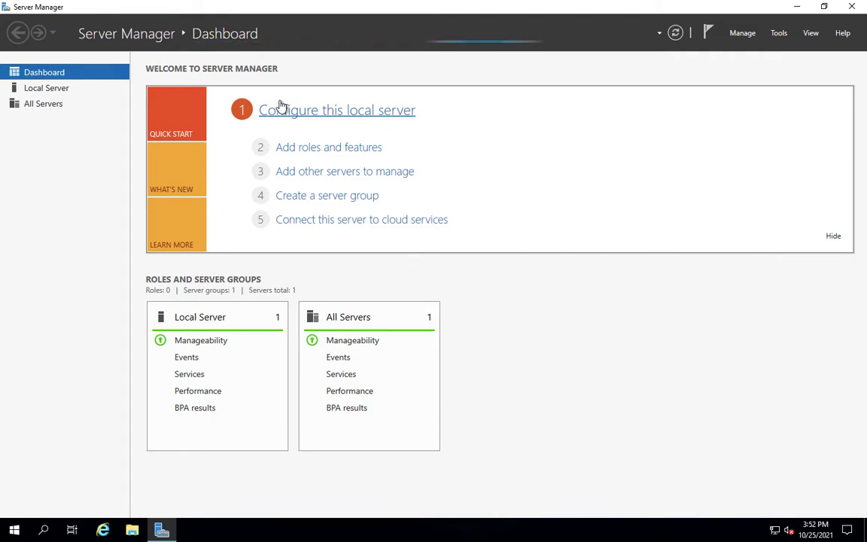
left_click(675, 38)
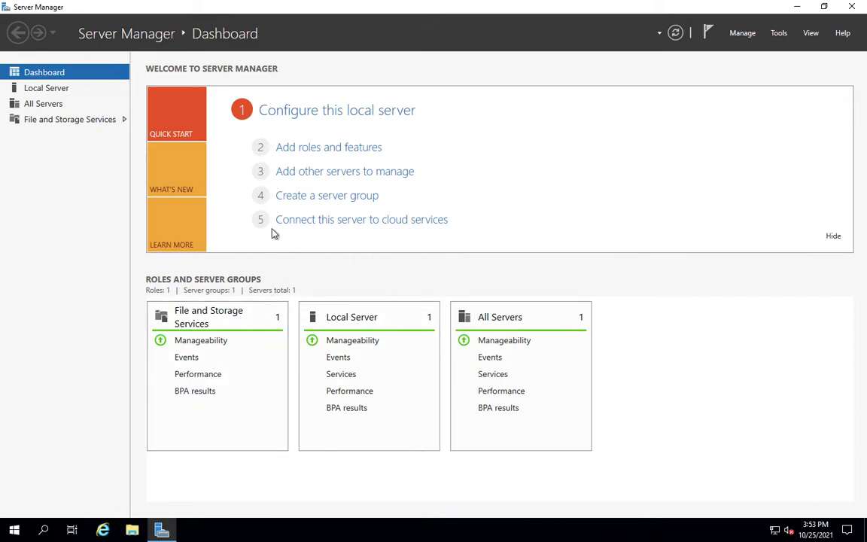
Set up a role-based installation on the server from the pool, selecting the Web Server (IIS) role with its management tools.
left_click(310, 150)
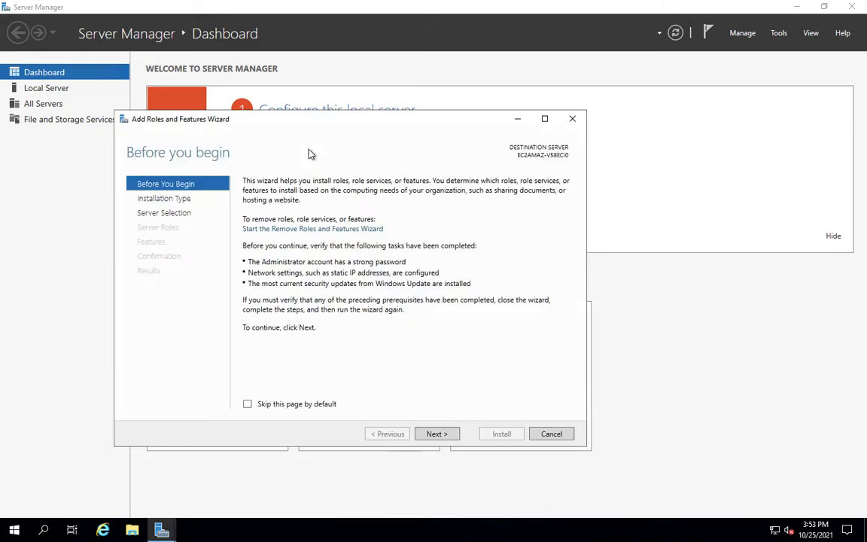
left_click(436, 434)
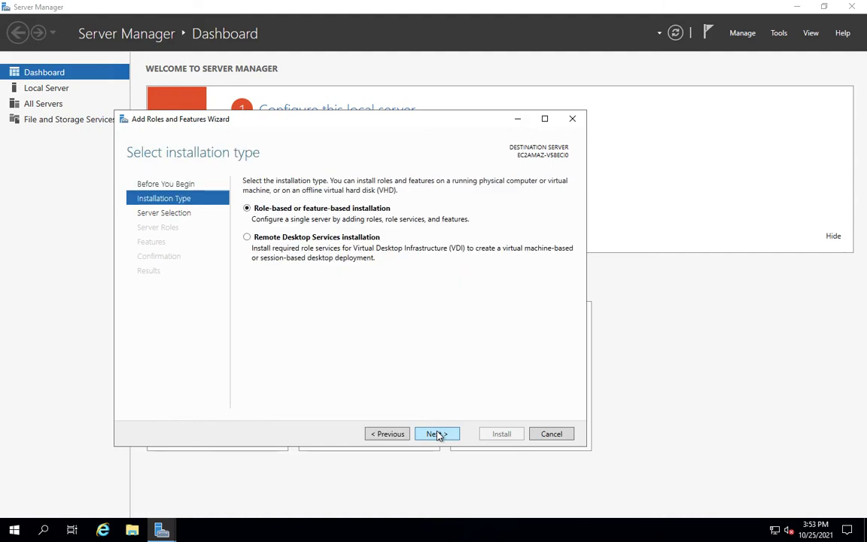
left_click(437, 434)
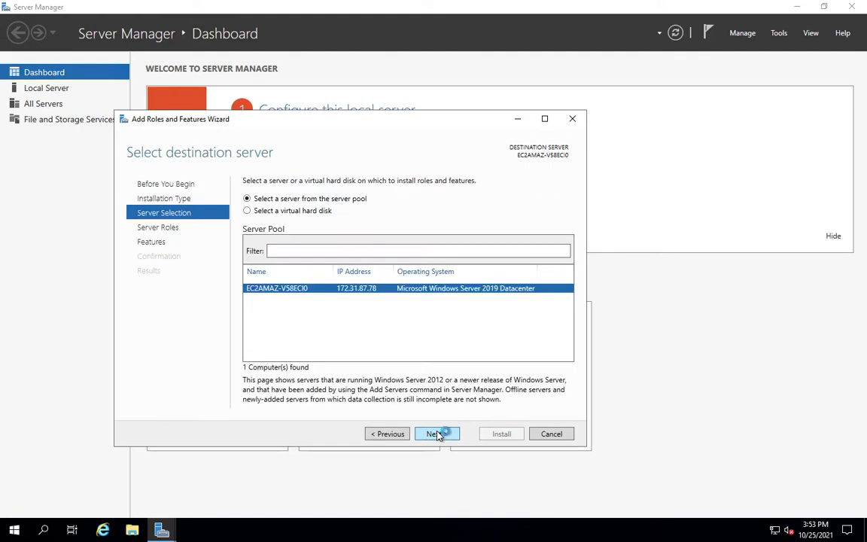
left_click(438, 434)
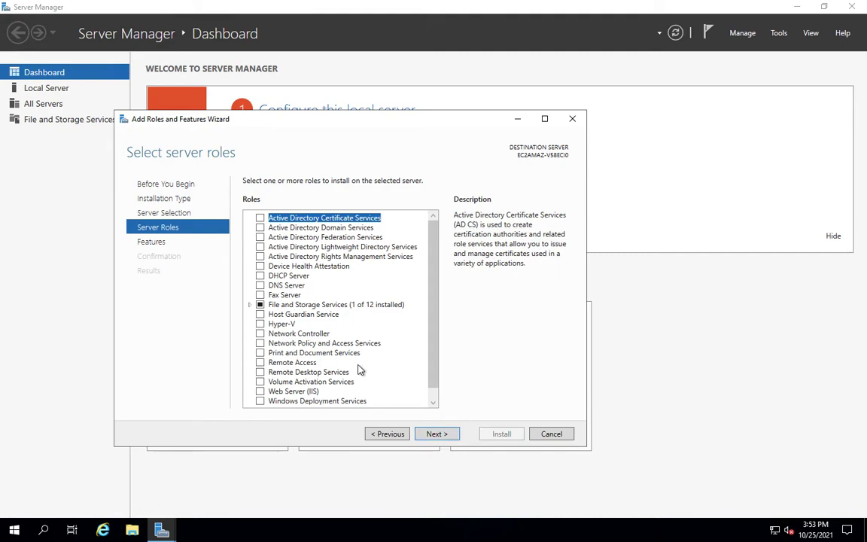
left_click(259, 392)
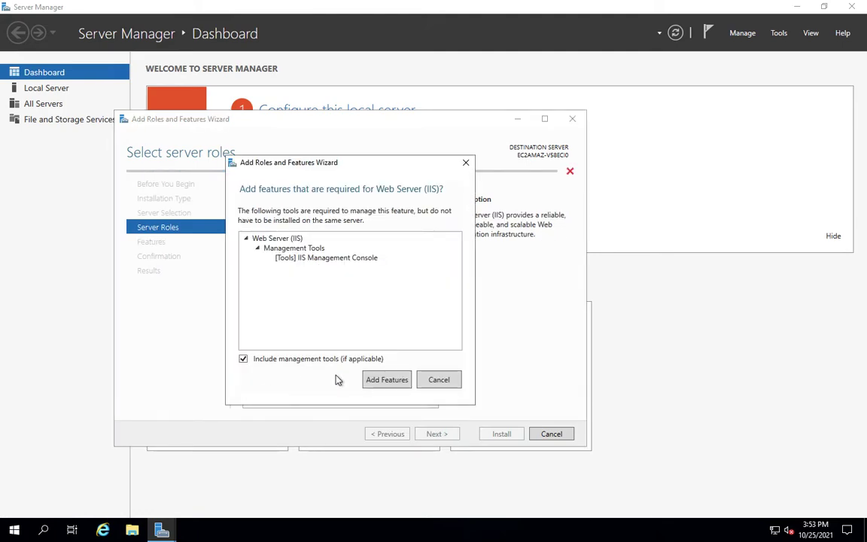
left_click(393, 382)
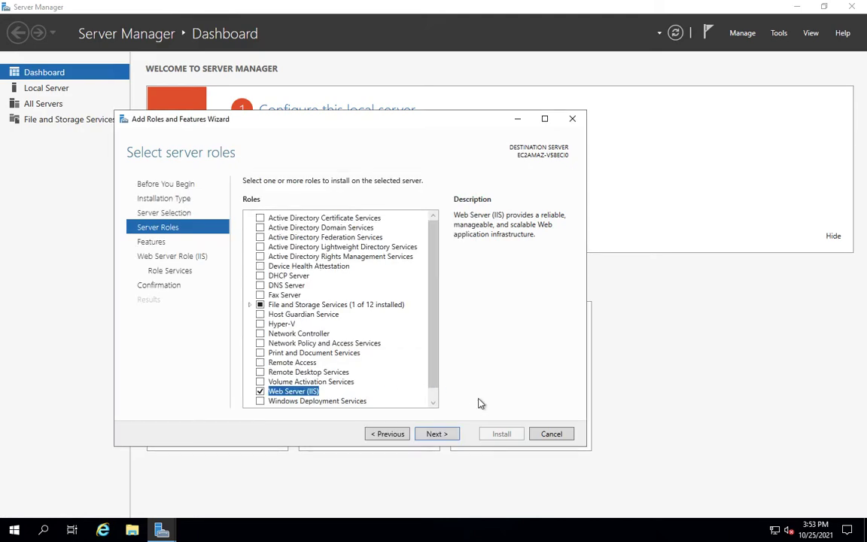
Keep the default features and IIS role services, and install the Web Server (IIS) role.
left_click(450, 436)
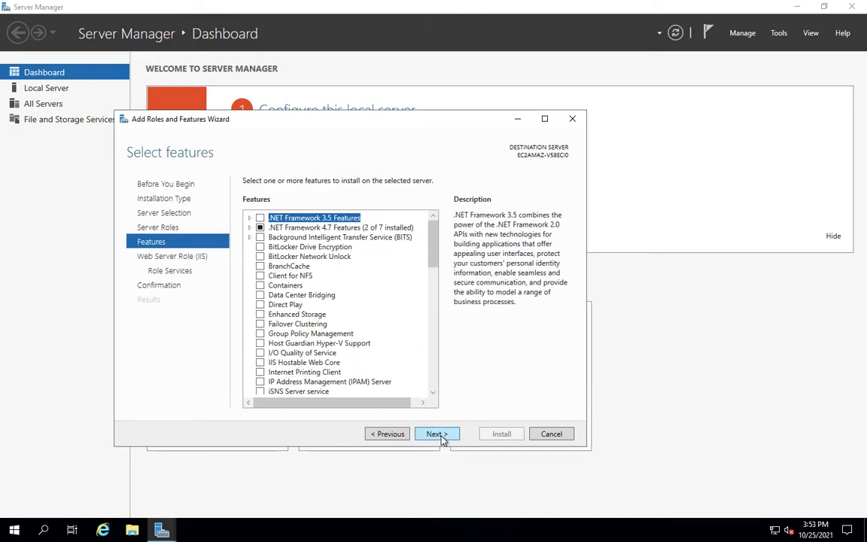
left_click(442, 436)
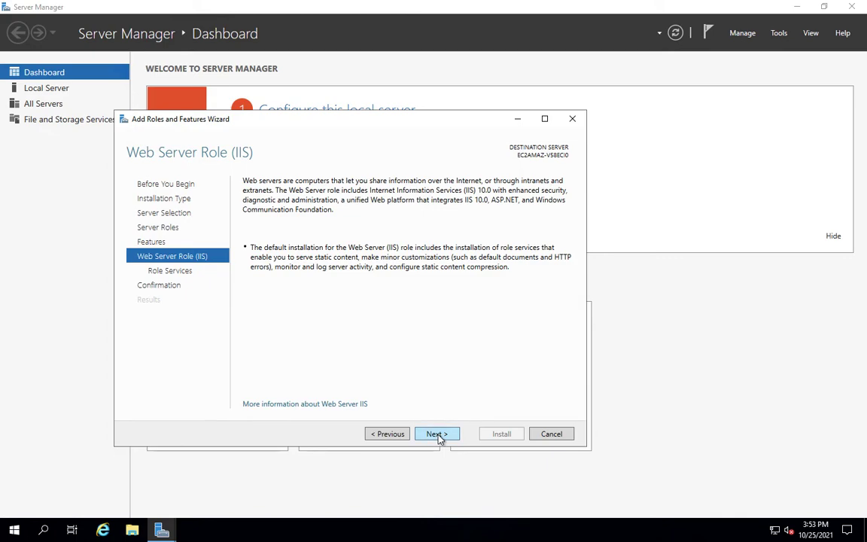
left_click(440, 436)
left_click(438, 435)
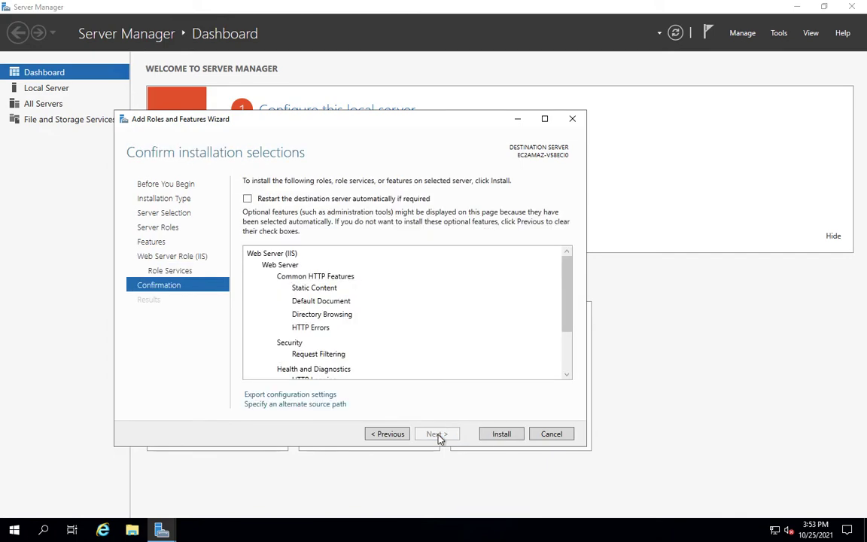
left_click(500, 435)
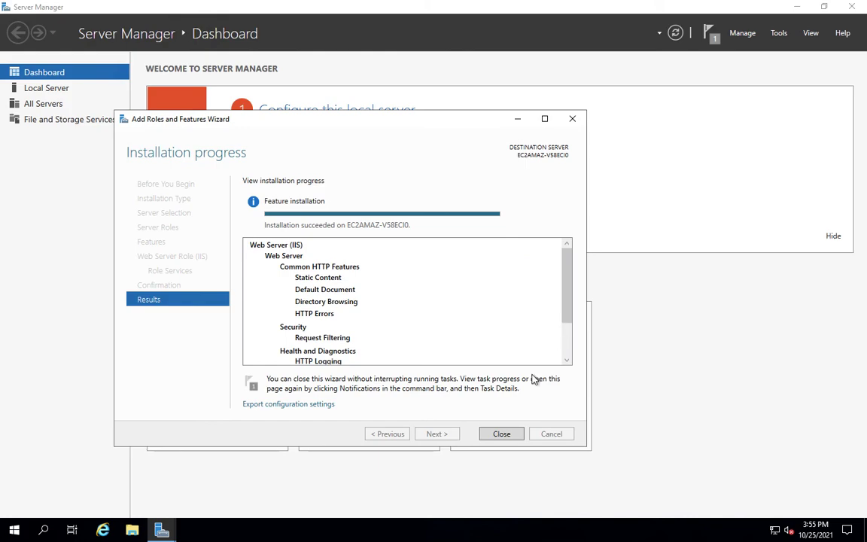
Close the finished Add Roles and Features Wizard, take the remote session out of full screen, and switch to the EC2 connection page in Chrome.
left_click(501, 435)
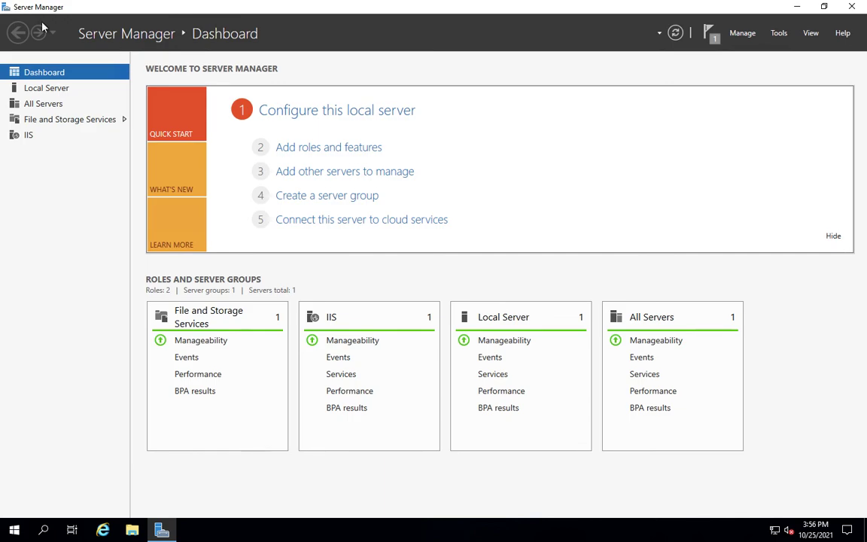
mouse_move(640, 4)
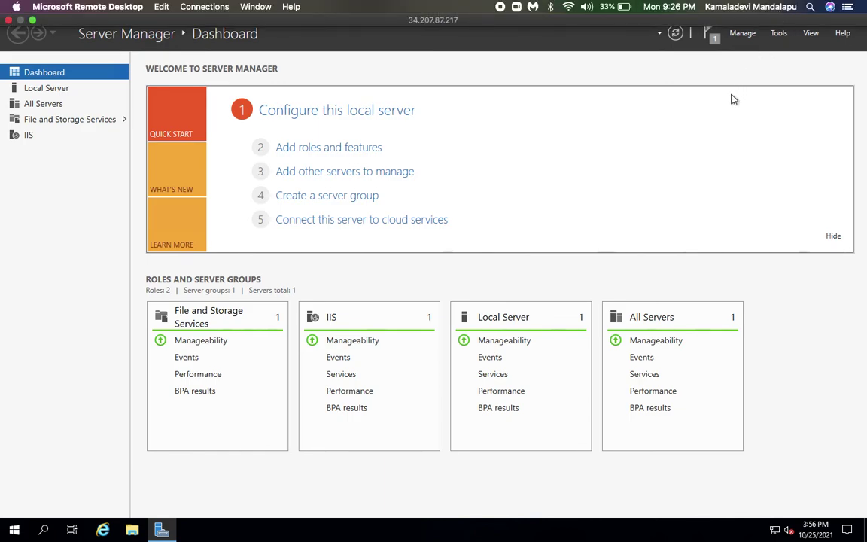
mouse_move(452, 4)
left_click(33, 22)
left_click(10, 207)
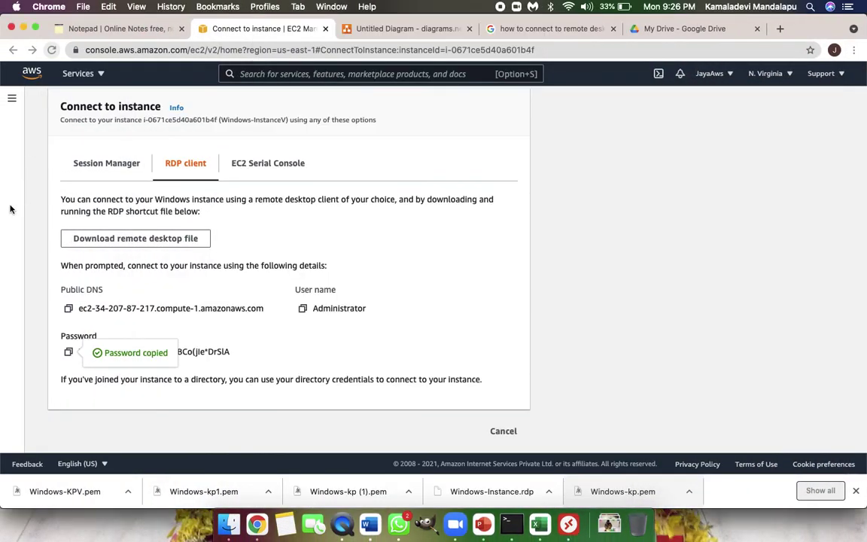
Copy the instance's public DNS and load ec2-34-207-87-217.compute-1.amazonaws.com in a new browser tab.
left_click(69, 309)
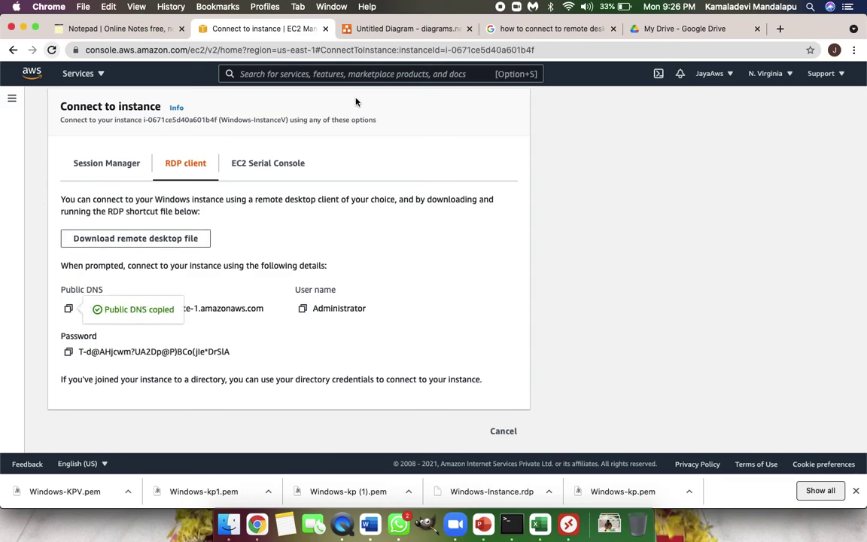
left_click(780, 29)
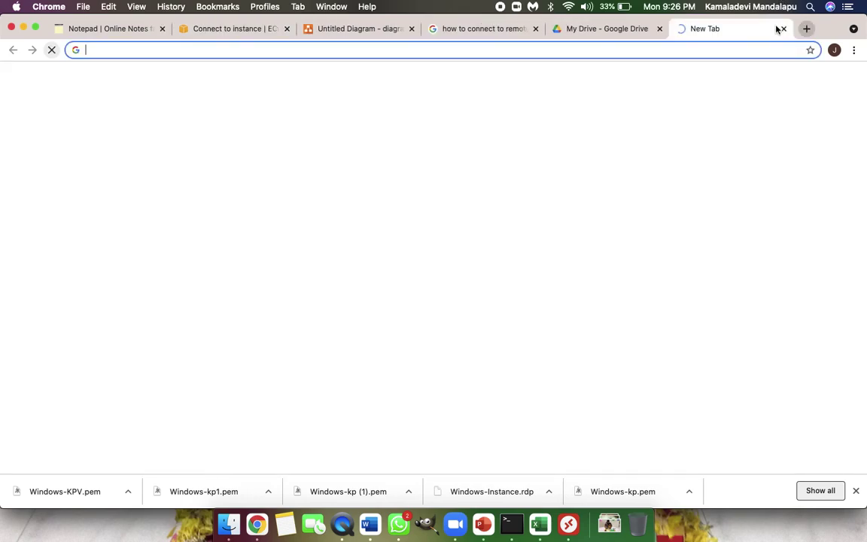
left_click(580, 51)
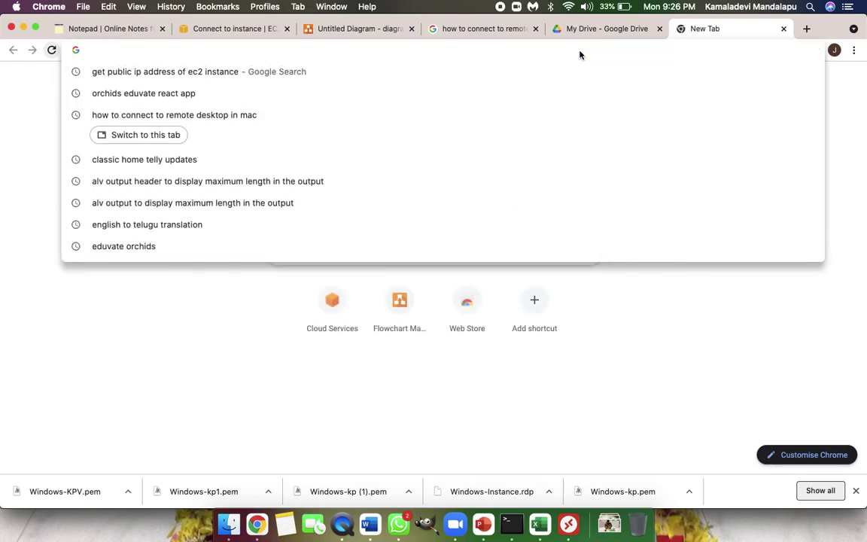
key("super+v")
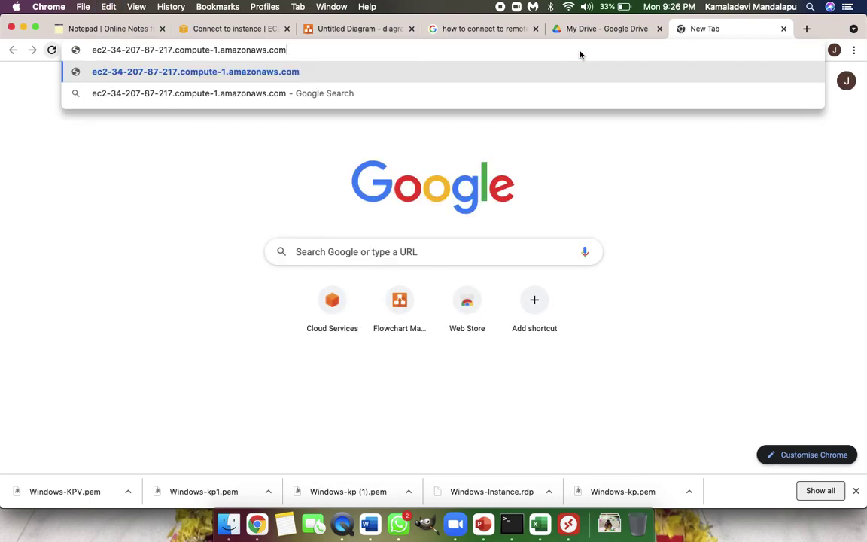
key("Return")
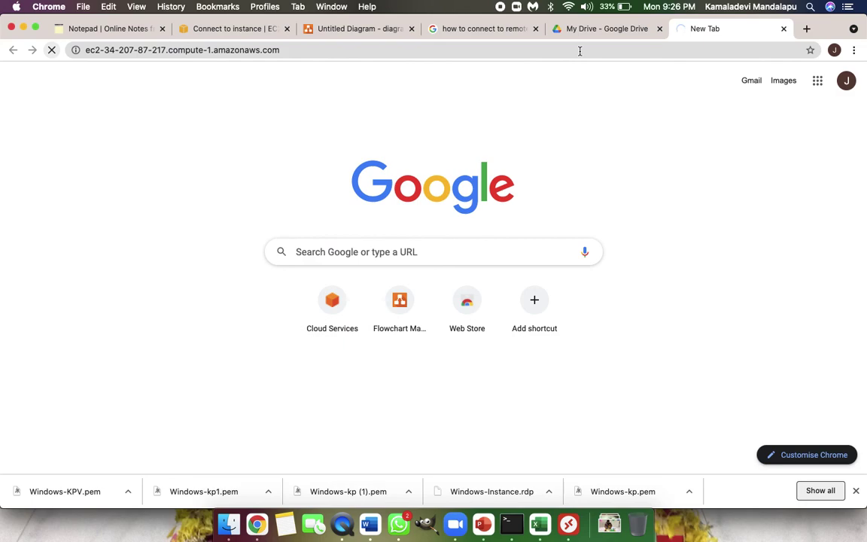